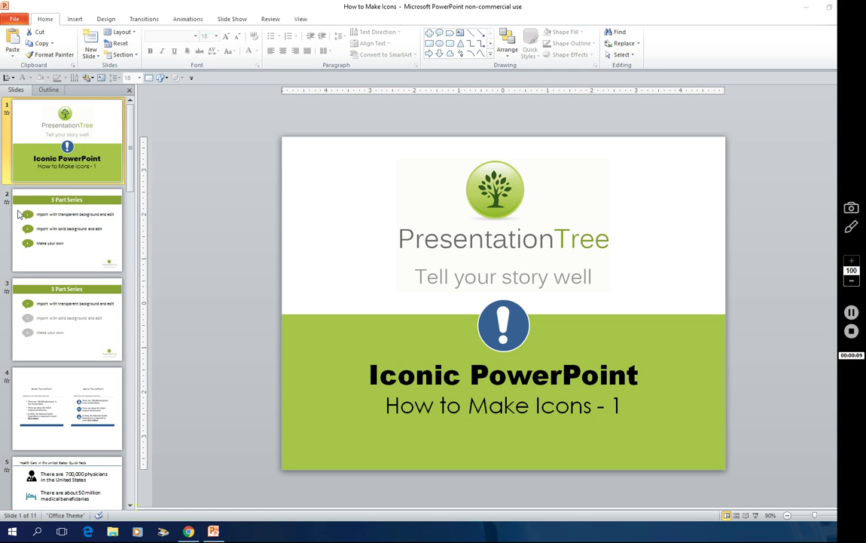
# Step: Page through slides 2 and 3 to slide 4, which compares bullet and iconic health-care facts
pyautogui.click(76, 238)
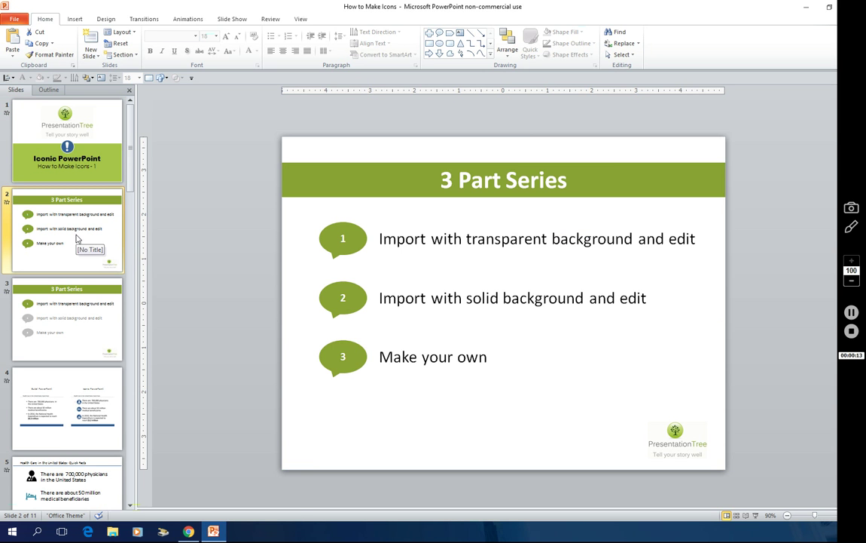
pyautogui.click(90, 341)
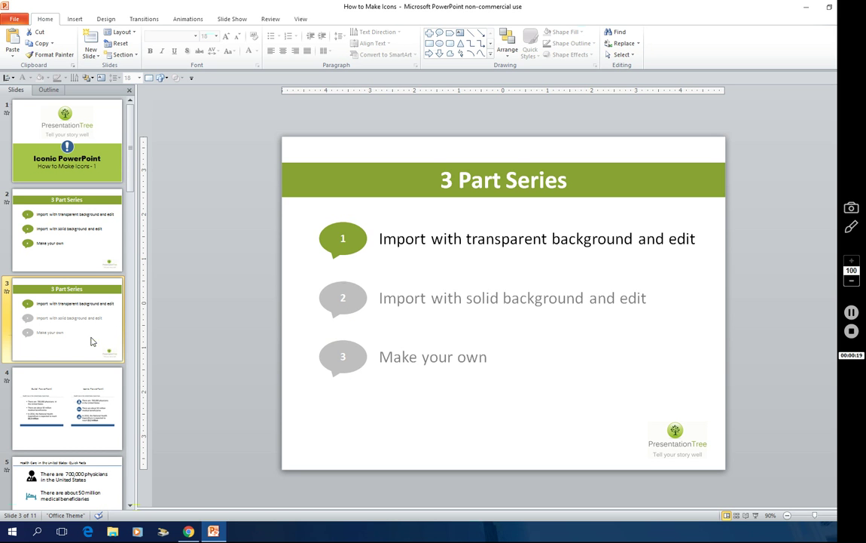
pyautogui.click(75, 374)
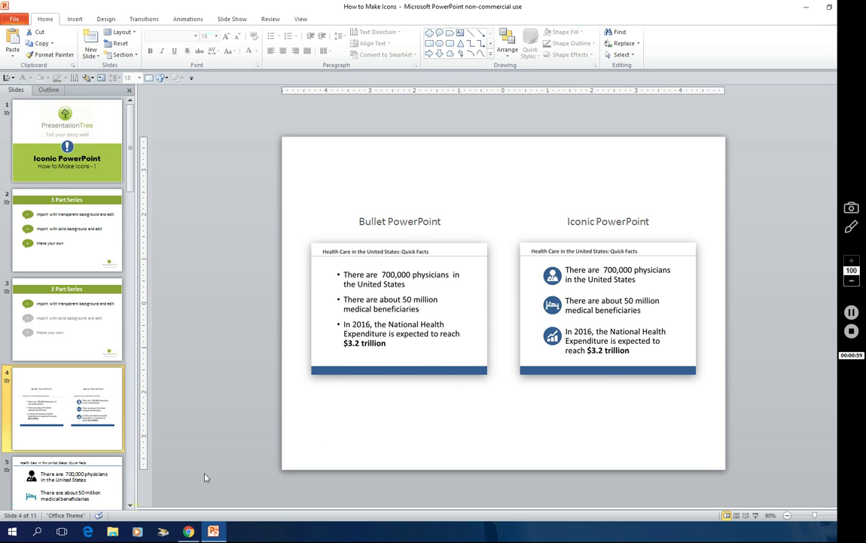
# Step: Go to slide 5 and select the physician icon, then the hospital-bed icon
pyautogui.click(90, 486)
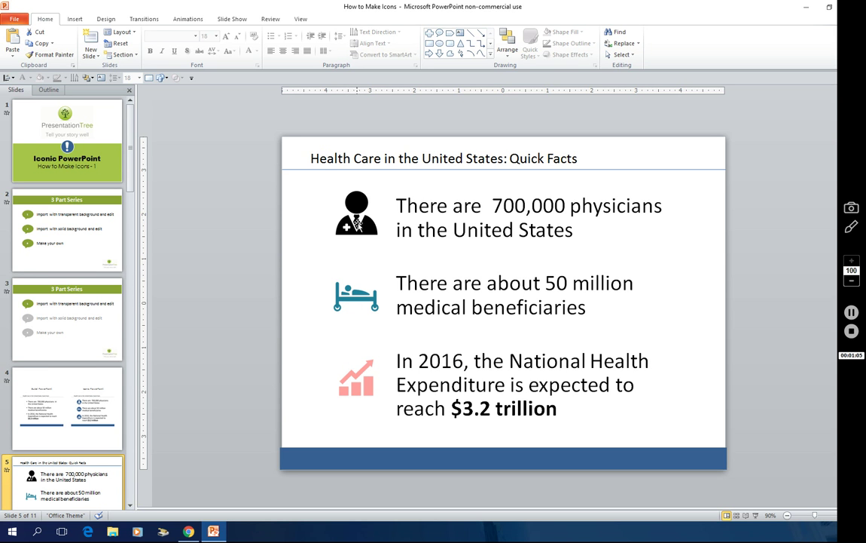
pyautogui.click(337, 198)
pyautogui.moveTo(335, 195)
pyautogui.mouseDown()
pyautogui.moveTo(303, 171)
pyautogui.moveTo(344, 201)
pyautogui.moveTo(333, 190)
pyautogui.mouseUp()
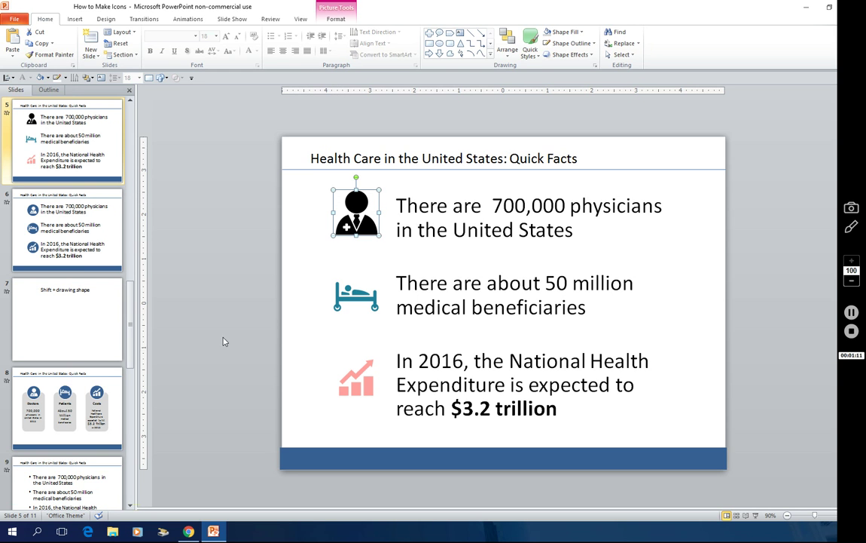
pyautogui.click(361, 299)
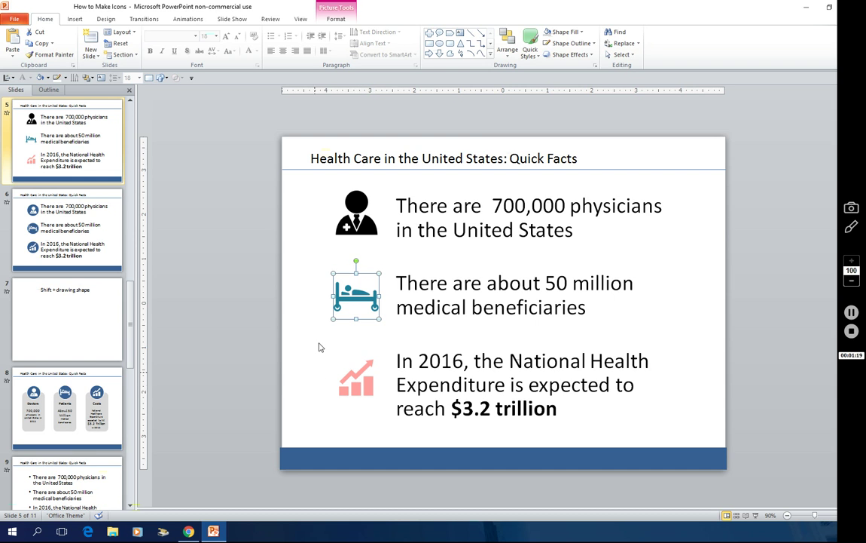
pyautogui.doubleClick(352, 299)
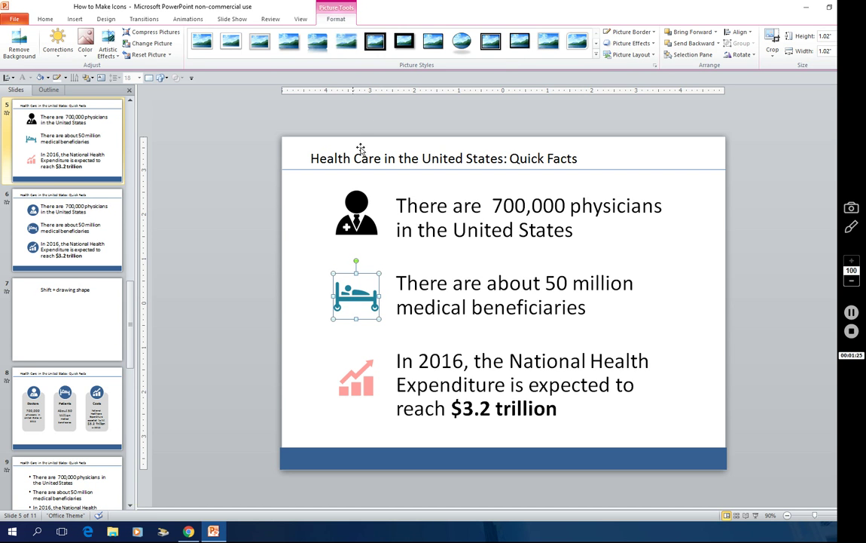
pyautogui.click(87, 57)
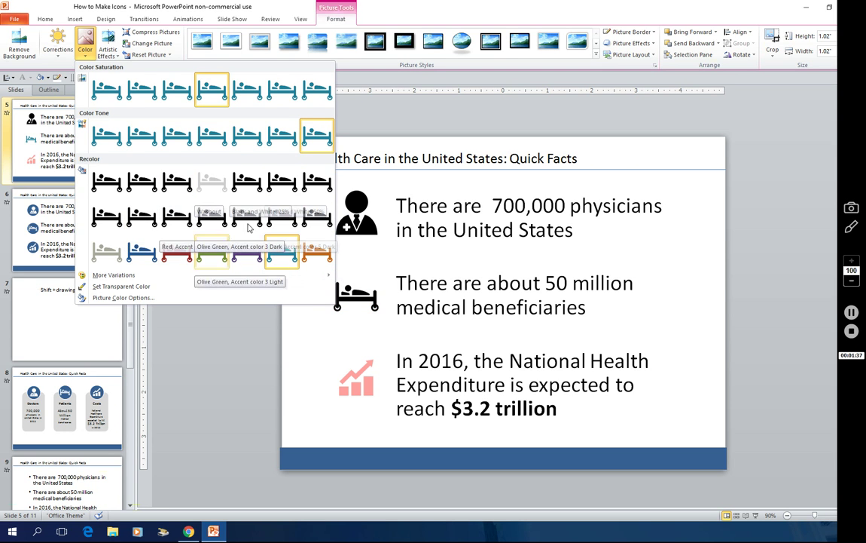
pyautogui.moveTo(99, 278)
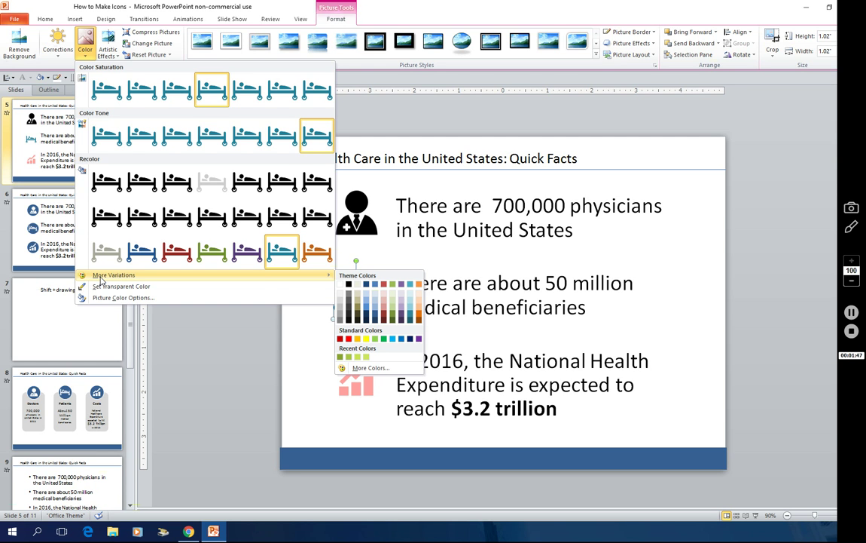
pyautogui.click(202, 318)
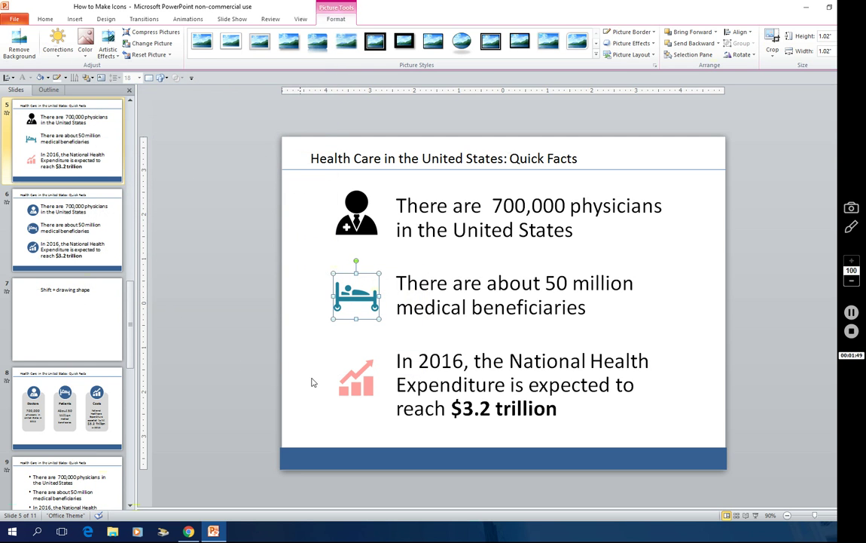
pyautogui.click(353, 397)
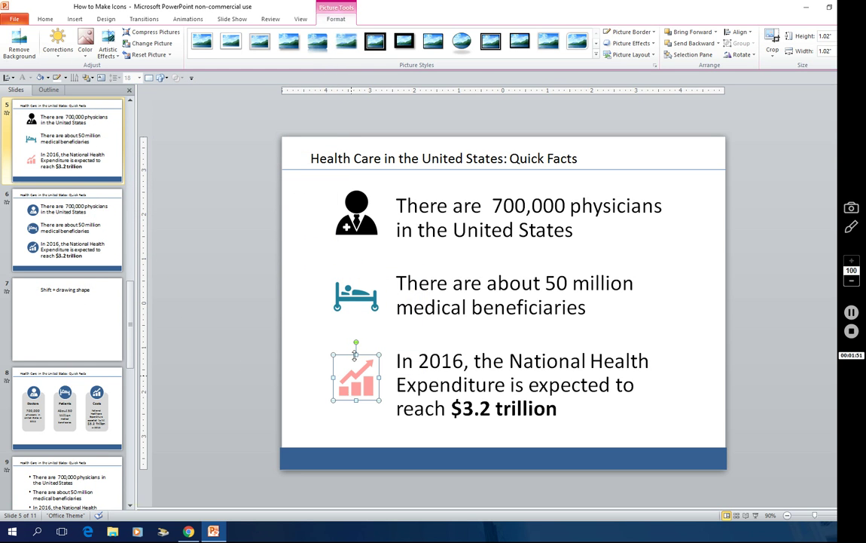
pyautogui.click(86, 55)
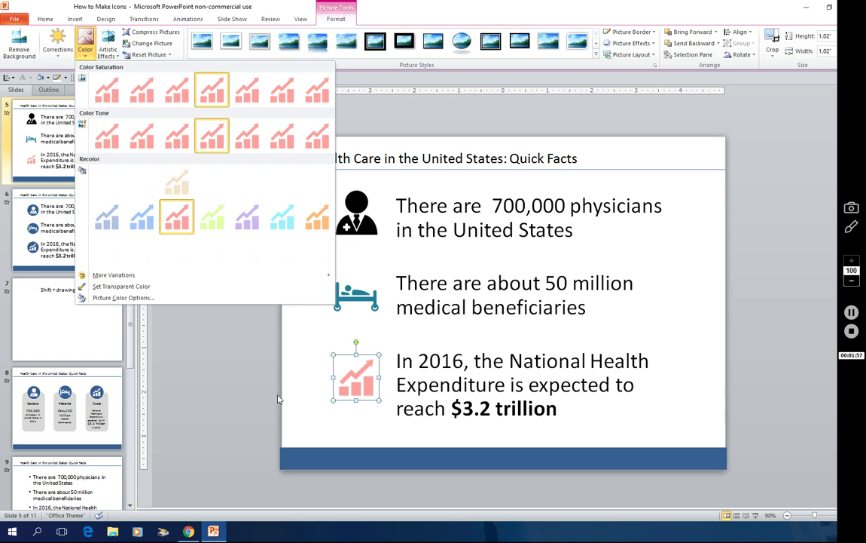
pyautogui.click(221, 347)
pyautogui.click(299, 372)
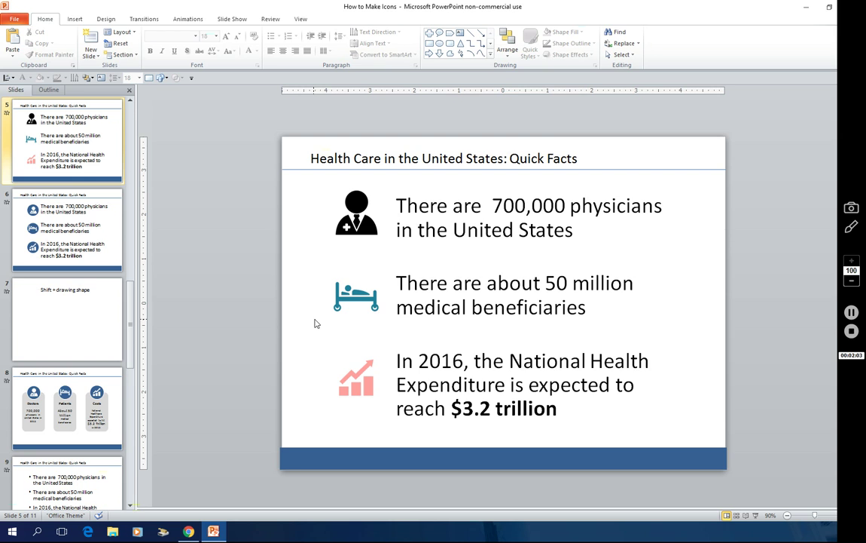
# Step: Move past slide 6 to the blank slide 7, 'Shift + drawing shape'
pyautogui.click(94, 234)
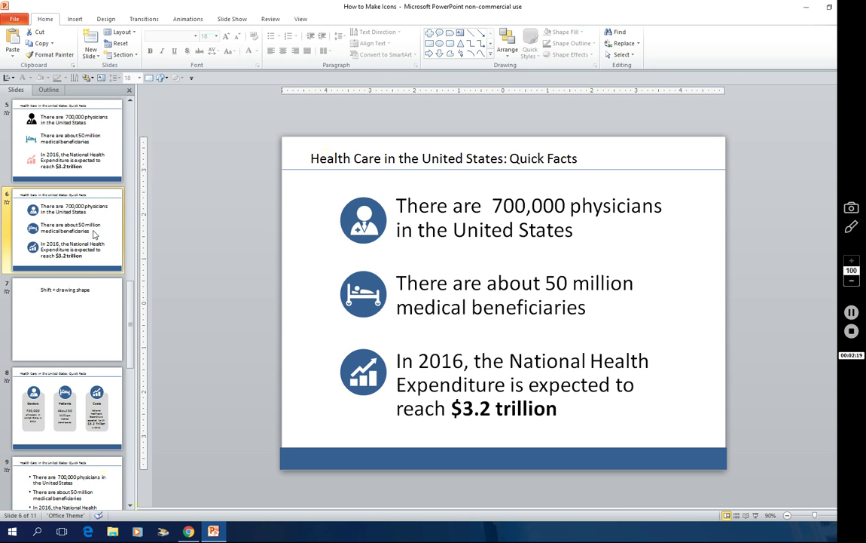
pyautogui.click(92, 312)
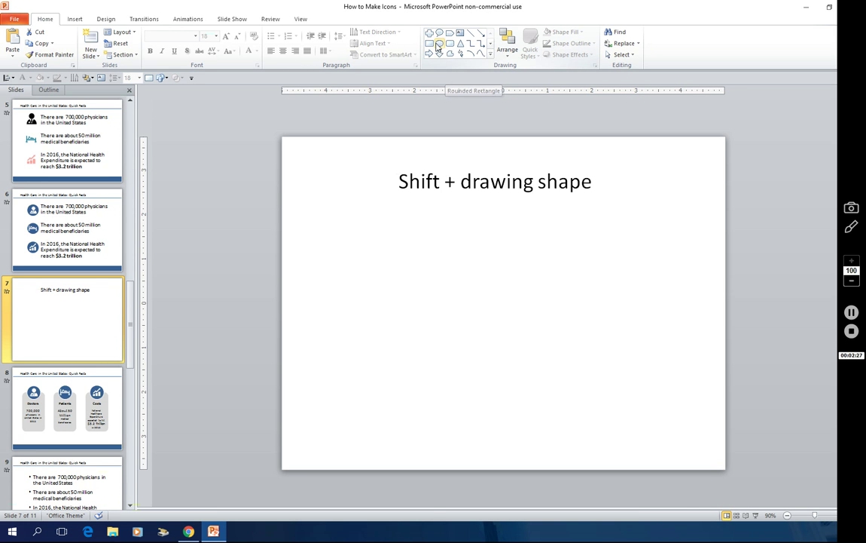
# Step: Draw a perfectly square rounded rectangle near the slide centre, holding Shift
pyautogui.click(449, 43)
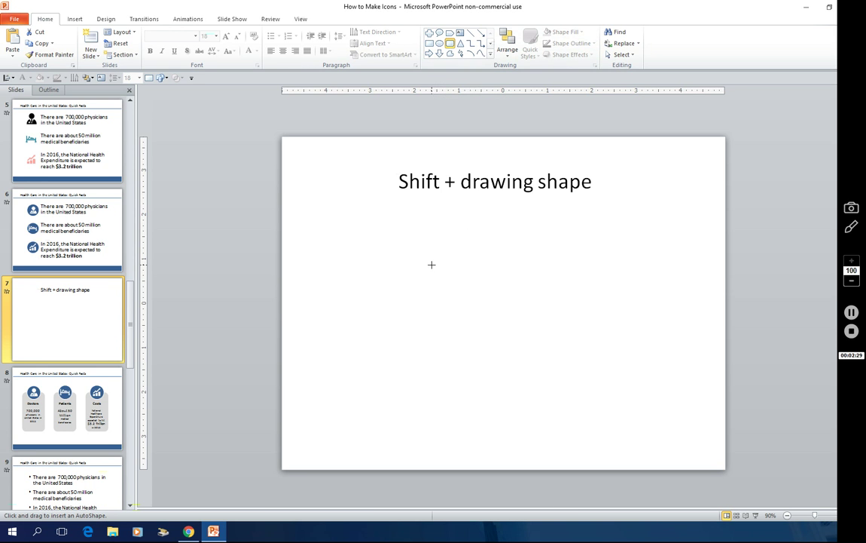
pyautogui.moveTo(433, 259); pyautogui.dragTo(544, 336)
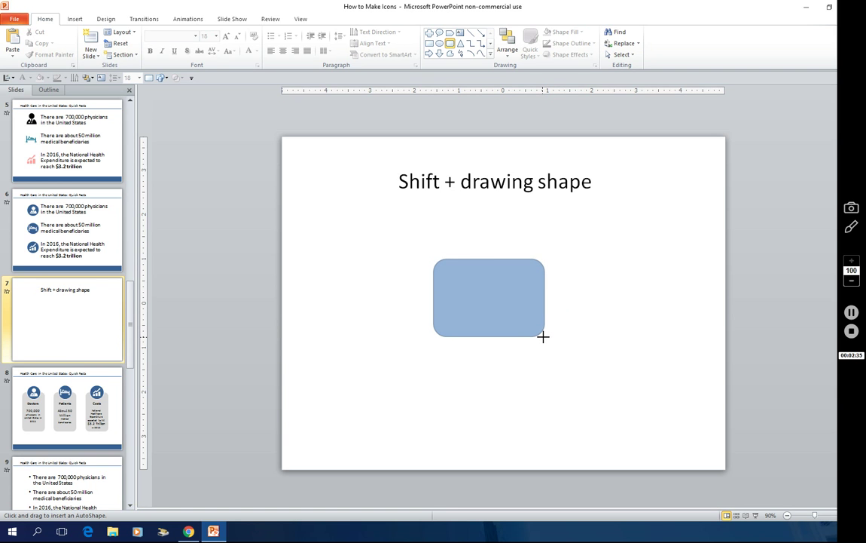
pyautogui.moveTo(543, 336); pyautogui.dragTo(502, 260)
pyautogui.press('shift')
pyautogui.click(586, 325)
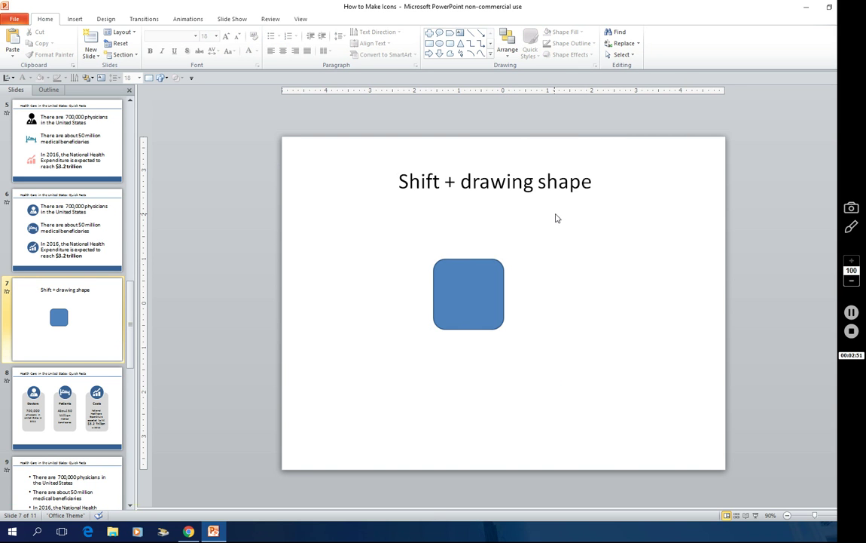
# Step: Draw a test circle, delete it, and move the rounded square to the slide centre
pyautogui.click(439, 43)
pyautogui.moveTo(544, 222)
pyautogui.mouseDown()
pyautogui.moveTo(603, 276)
pyautogui.moveTo(611, 257)
pyautogui.moveTo(638, 275)
pyautogui.moveTo(649, 297)
pyautogui.moveTo(660, 270)
pyautogui.moveTo(691, 245)
pyautogui.moveTo(668, 278)
pyautogui.moveTo(631, 287)
pyautogui.moveTo(626, 301)
pyautogui.moveTo(641, 282)
pyautogui.moveTo(639, 290)
pyautogui.mouseUp()
pyautogui.press('shift')
pyautogui.press('shift')
pyautogui.press('shift')
pyautogui.press('shift')
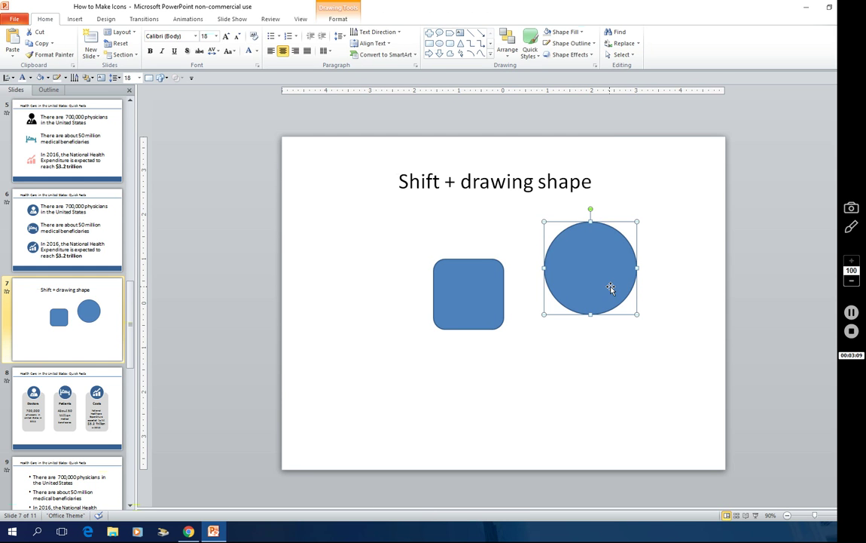
pyautogui.press('Delete')
pyautogui.moveTo(470, 306); pyautogui.dragTo(507, 306)
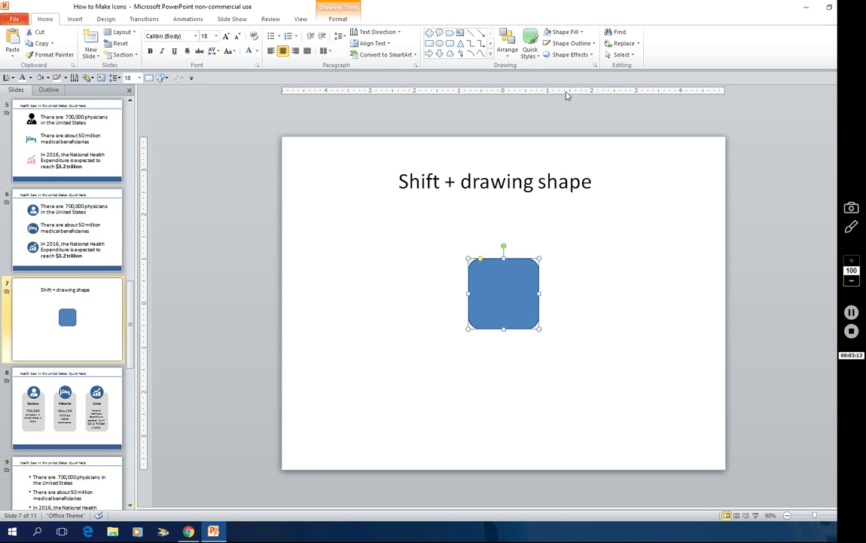
# Step: Fill the rounded square dark blue and remove its outline
pyautogui.click(583, 32)
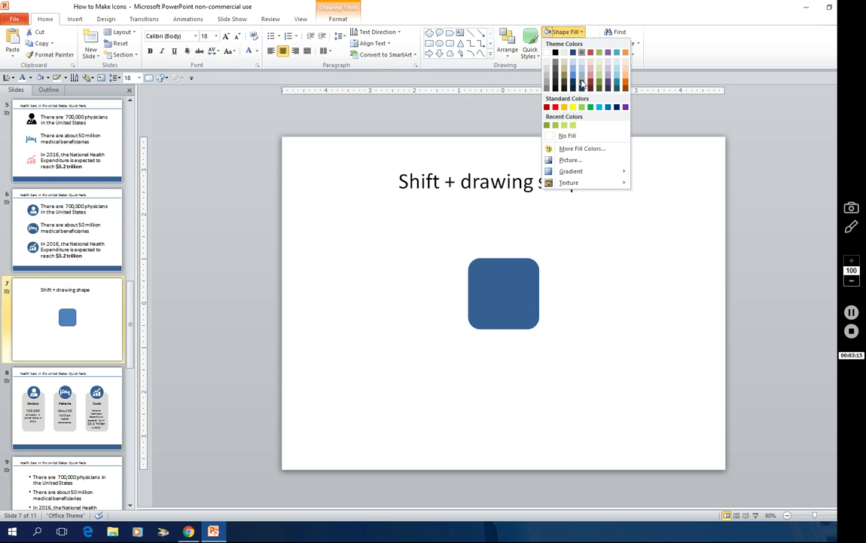
pyautogui.click(581, 83)
pyautogui.click(571, 43)
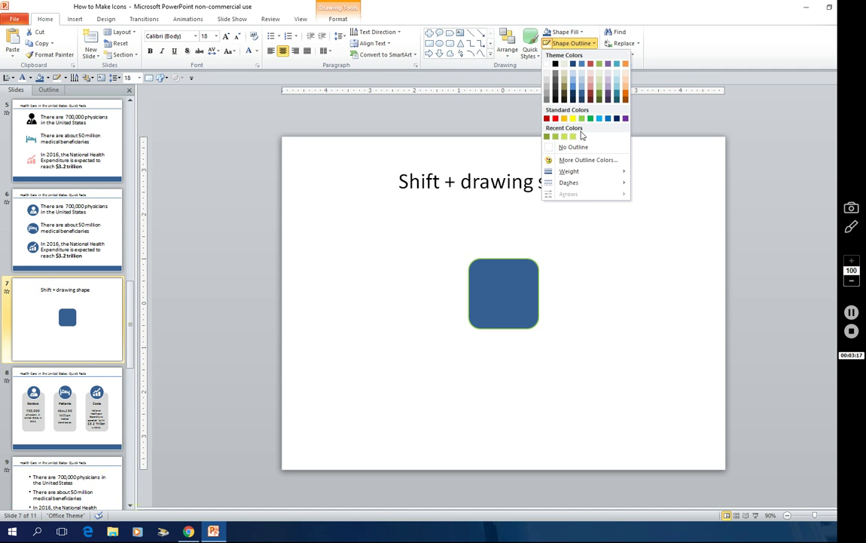
pyautogui.click(581, 148)
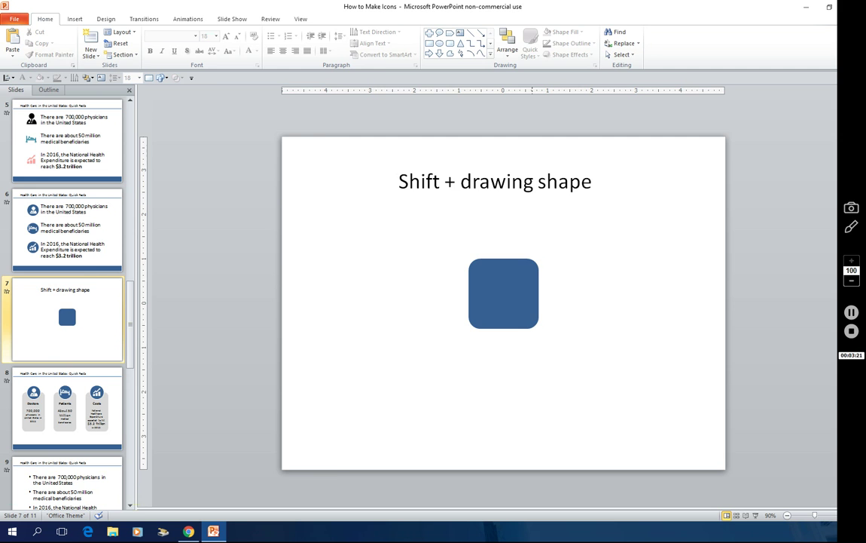
# Step: Switch to the 'icon doctor png' image results and preview the first doctor icon
pyautogui.hotkey('alt', 'Tab')
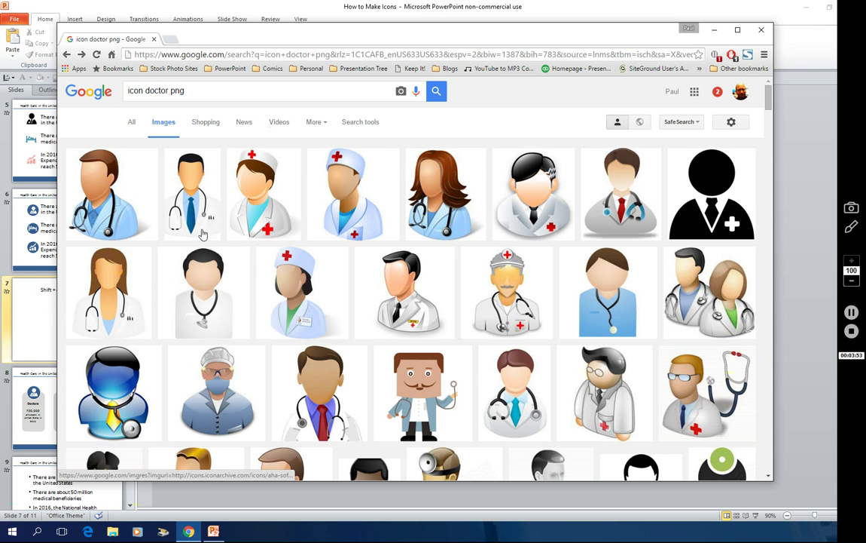
pyautogui.click(115, 194)
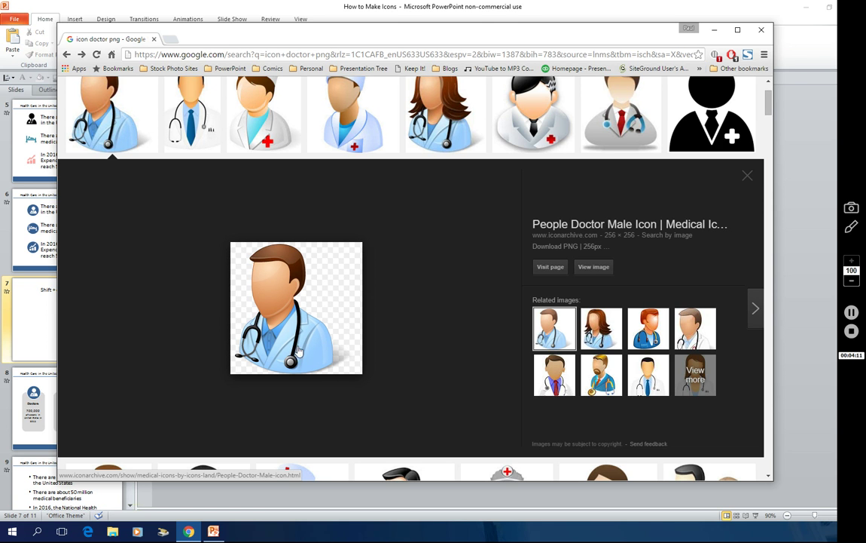
# Step: Preview the black 512 × 512 SoftIcons doctor icon with a white cross instead
pyautogui.click(748, 179)
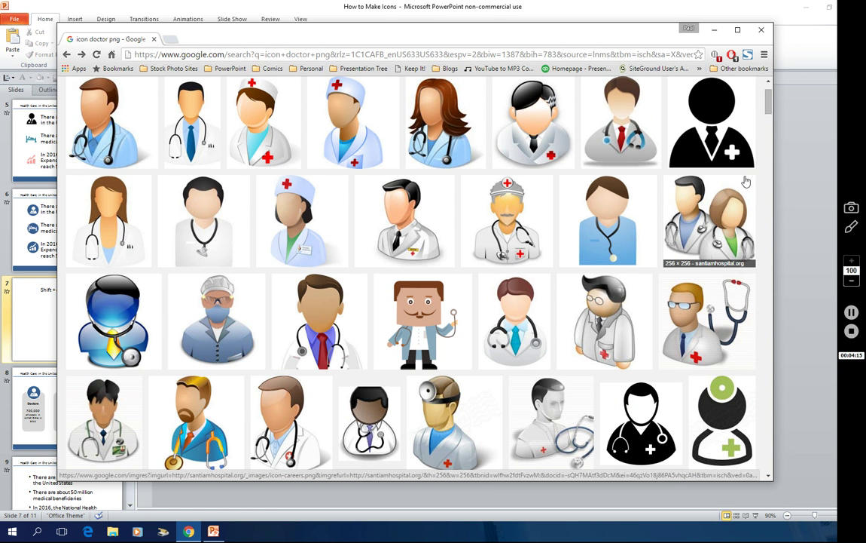
pyautogui.scroll(2, 770, 105)
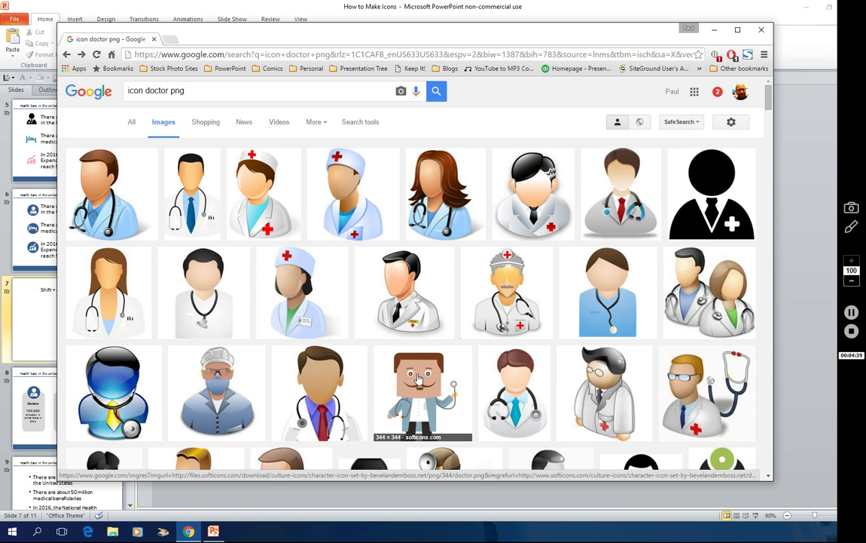
pyautogui.click(721, 176)
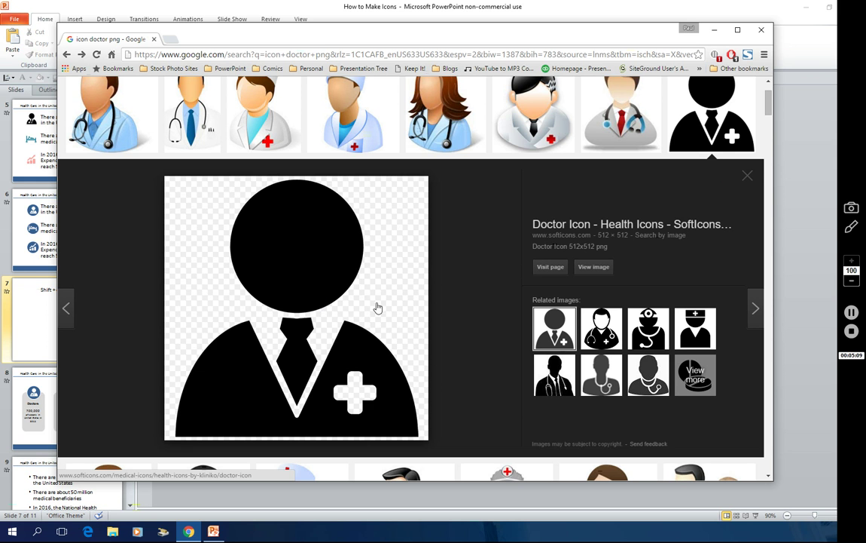
# Step: Visit the icon's page, return to results, copy the doctor image, and go back to PowerPoint
pyautogui.click(552, 266)
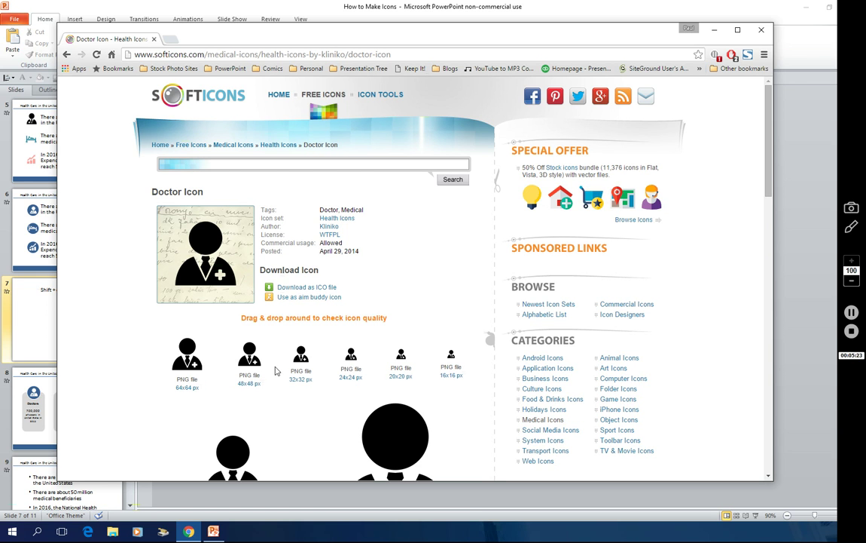
pyautogui.click(67, 54)
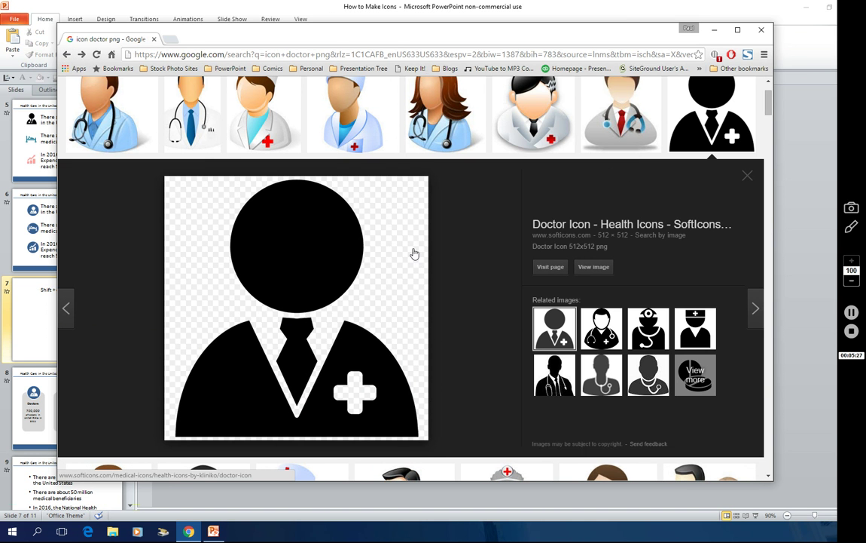
pyautogui.rightClick(328, 254)
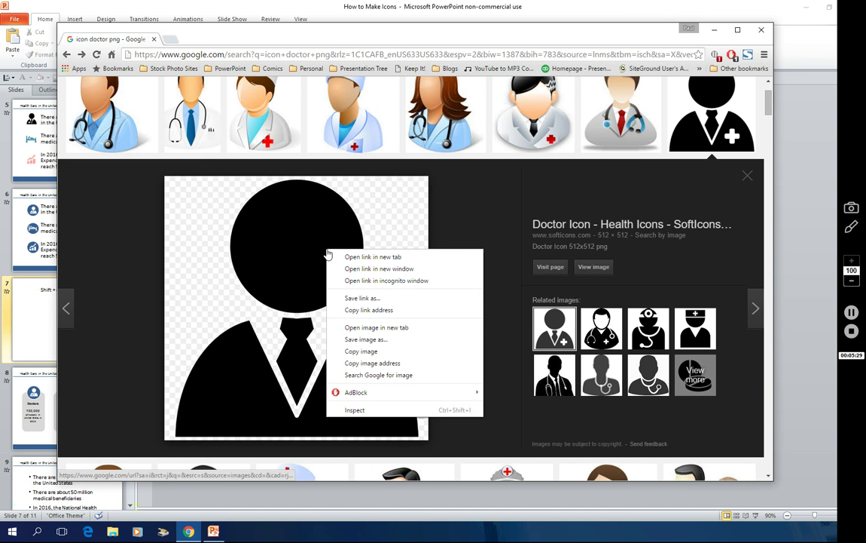
pyautogui.click(390, 353)
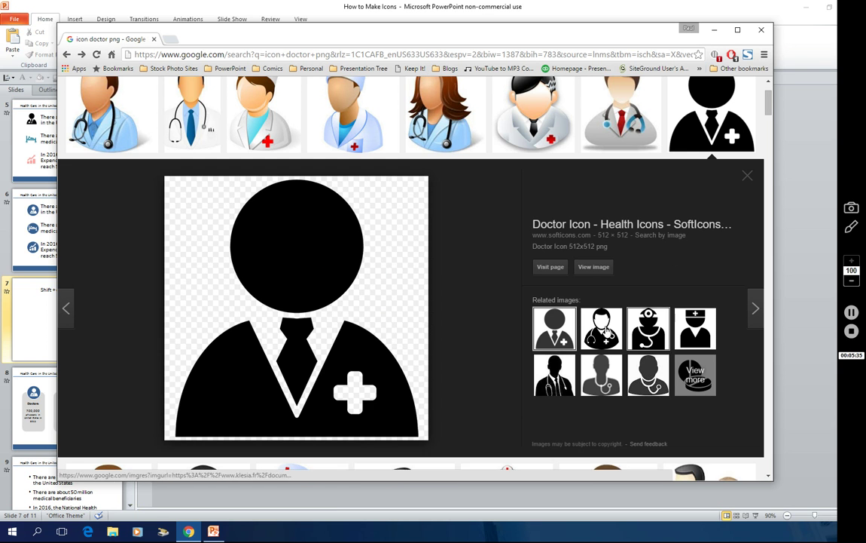
pyautogui.hotkey('alt', 'Tab')
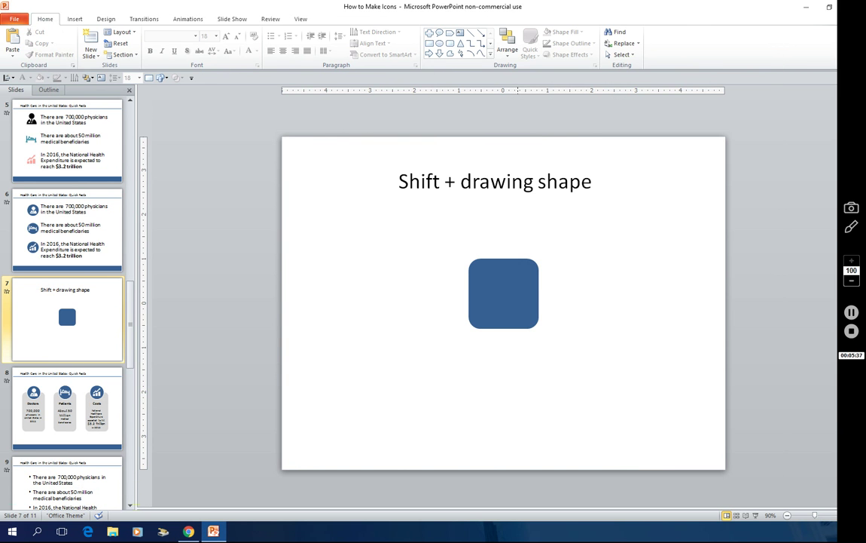
# Step: Paste the doctor icon using the destination theme and shrink it centred inside the blue square
pyautogui.rightClick(364, 235)
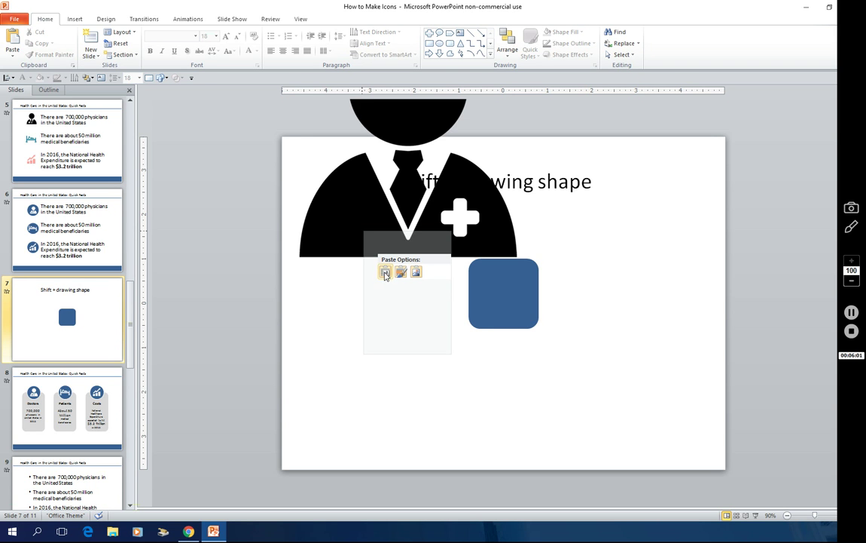
pyautogui.click(385, 273)
pyautogui.click(468, 182)
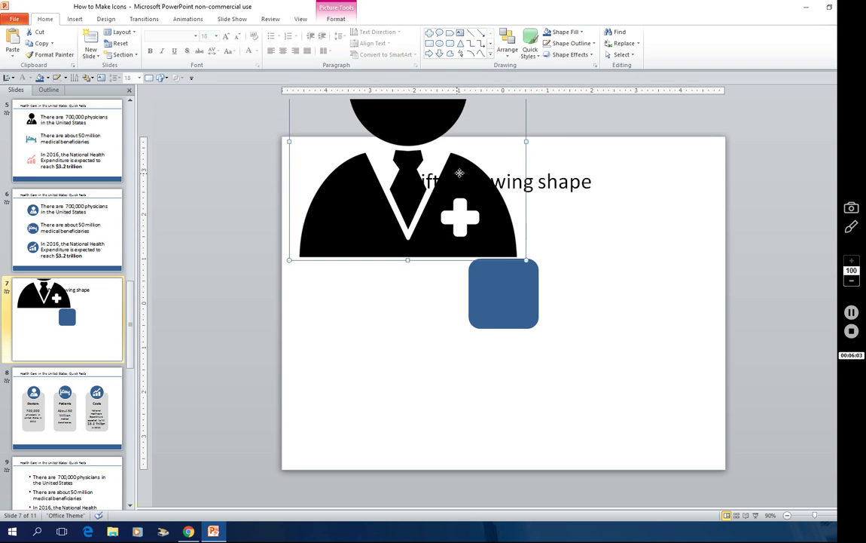
pyautogui.moveTo(468, 182); pyautogui.dragTo(572, 334)
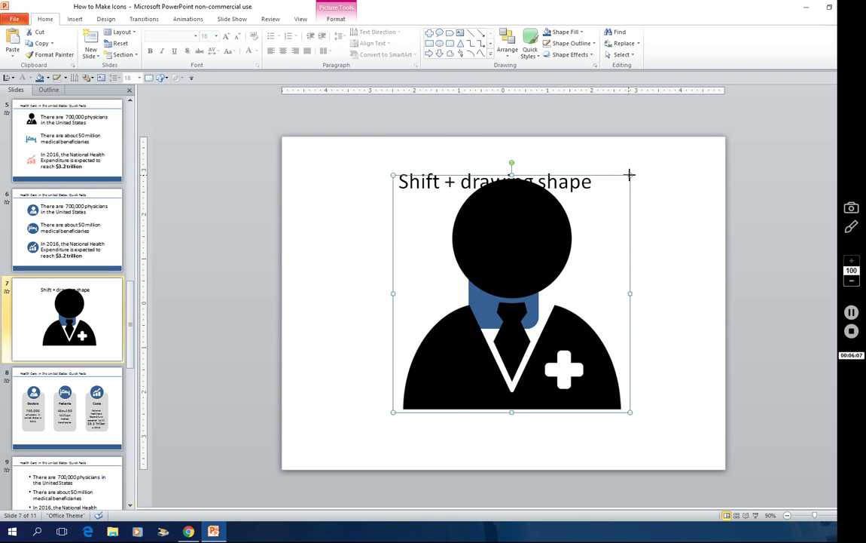
pyautogui.moveTo(616, 184); pyautogui.dragTo(538, 256)
pyautogui.moveTo(501, 295)
pyautogui.mouseDown()
pyautogui.moveTo(509, 301)
pyautogui.moveTo(501, 301)
pyautogui.mouseUp()
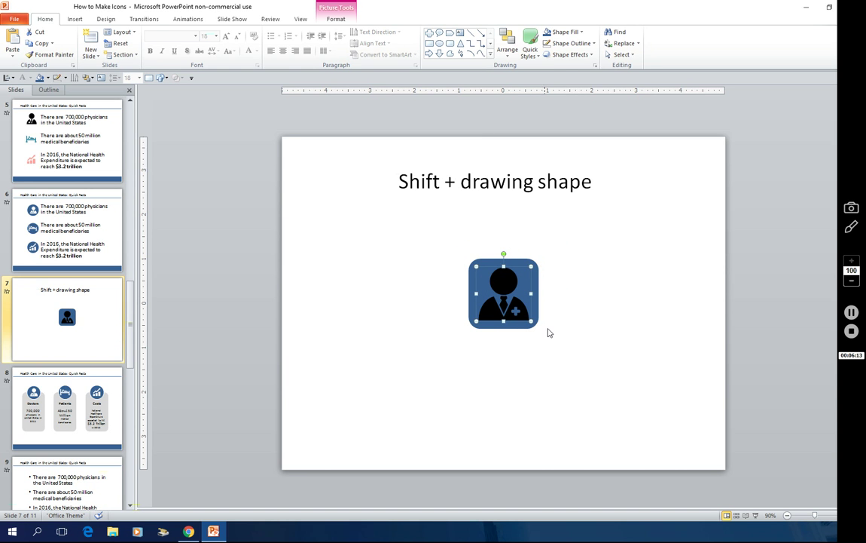
pyautogui.click(560, 345)
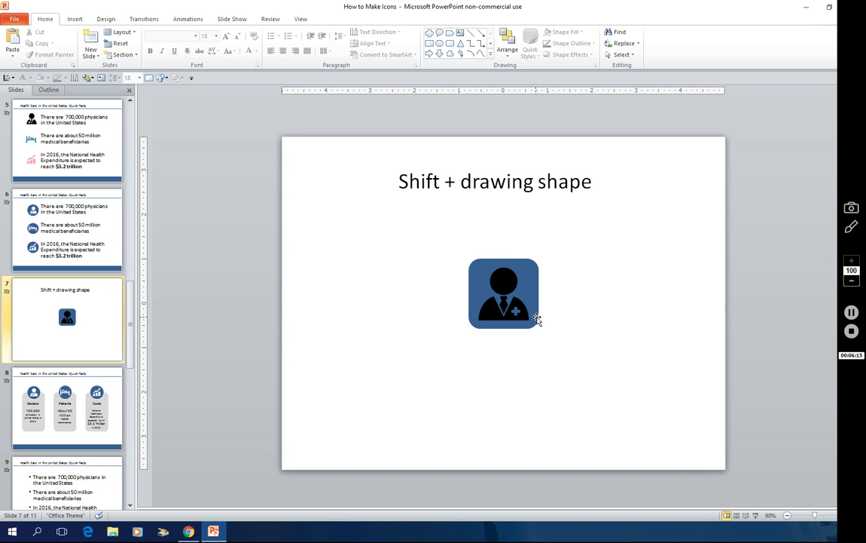
# Step: Turn the doctor picture white by raising its brightness to 100% in Format Picture
pyautogui.click(508, 284)
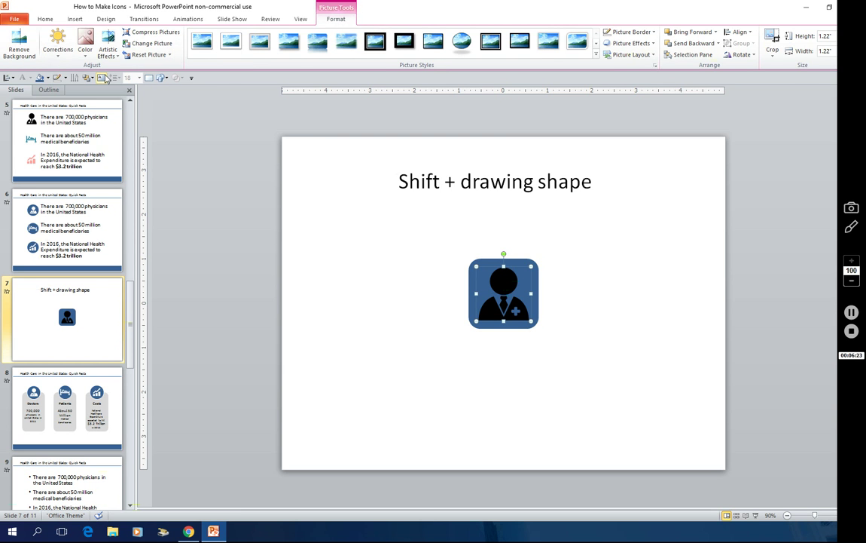
pyautogui.click(57, 60)
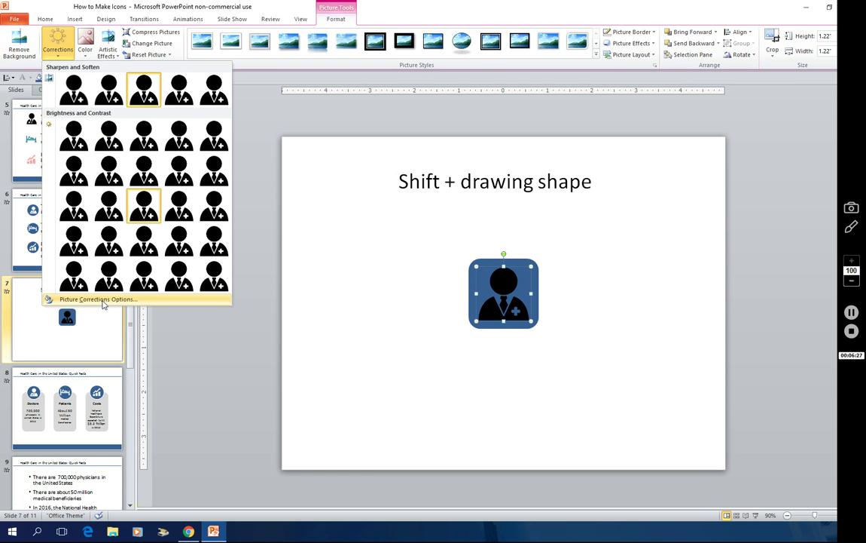
pyautogui.click(148, 301)
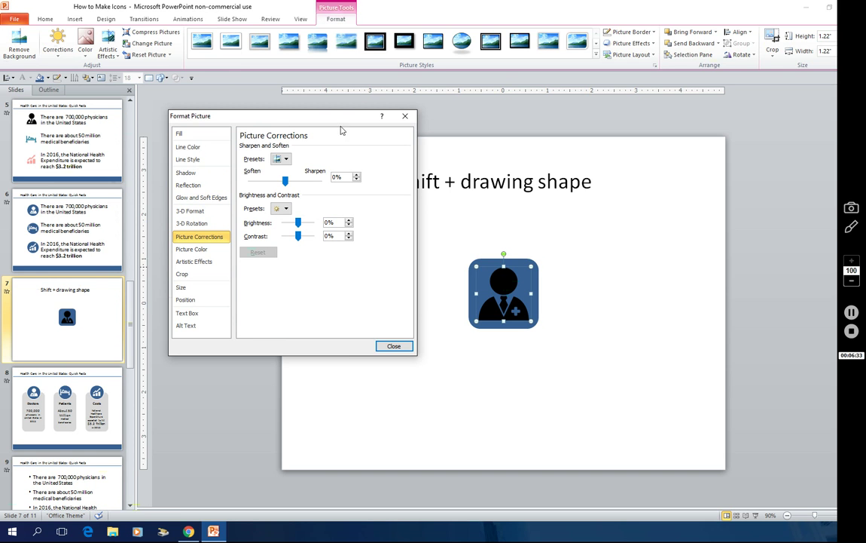
pyautogui.click(406, 116)
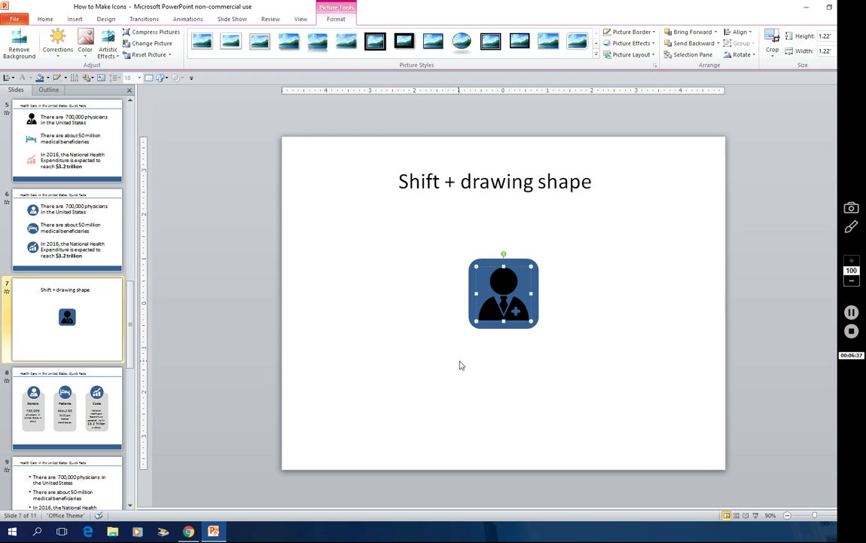
pyautogui.rightClick(504, 281)
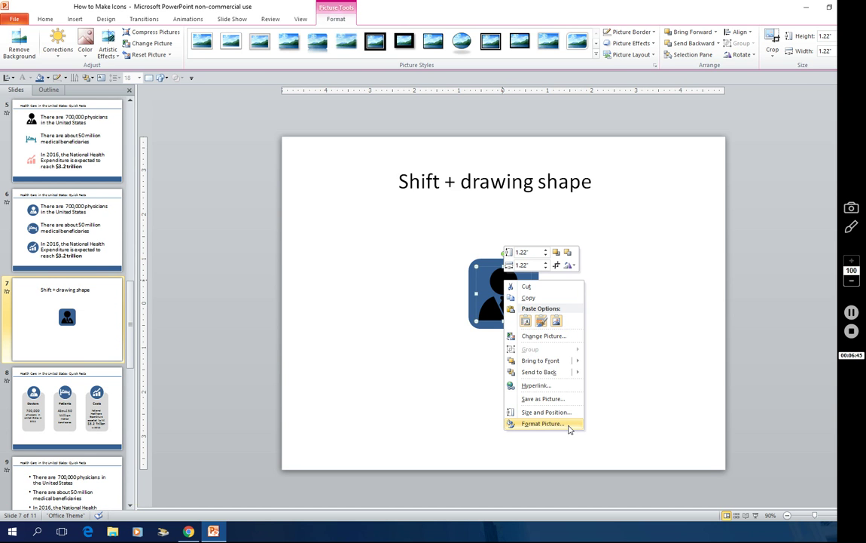
pyautogui.click(543, 424)
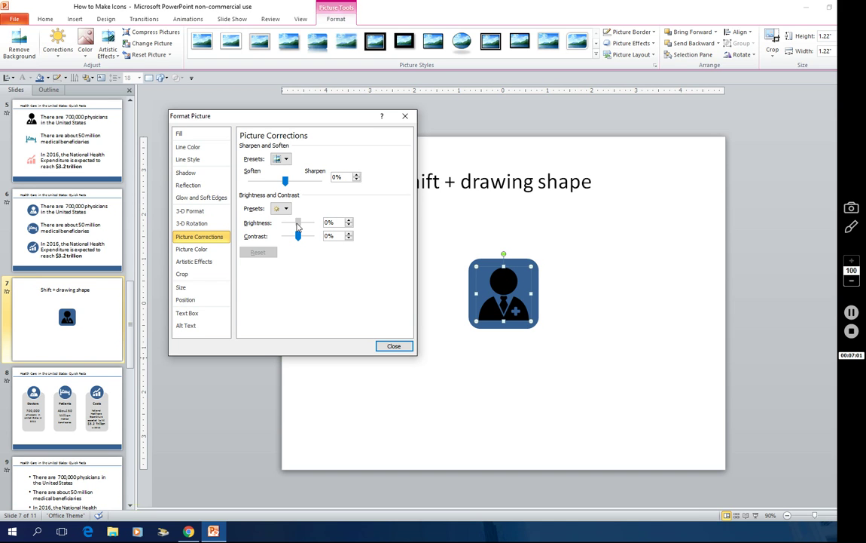
pyautogui.moveTo(298, 225); pyautogui.dragTo(316, 227)
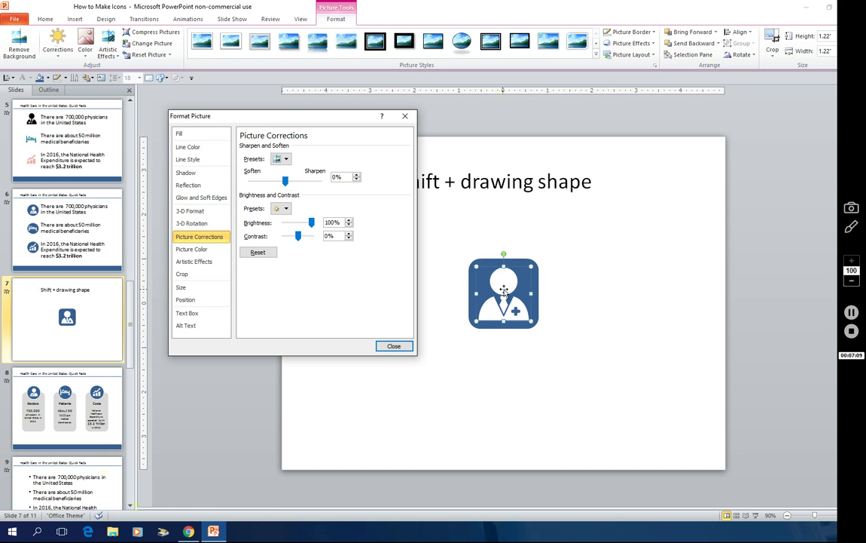
pyautogui.click(395, 348)
# Step: Select the doctor picture together with the blue square, undoing an accidental icon resize
pyautogui.click(515, 395)
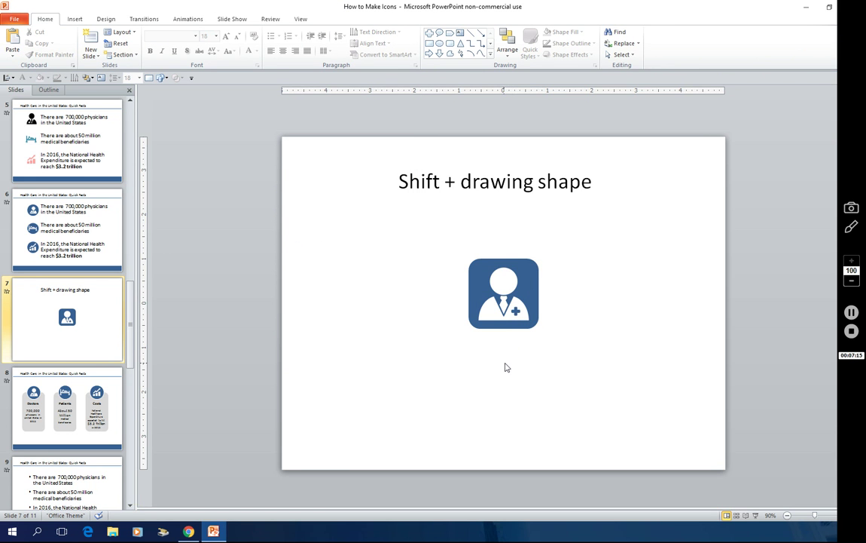
pyautogui.click(511, 311)
pyautogui.keyDown('shift'); pyautogui.click(534, 289); pyautogui.keyUp('shift')
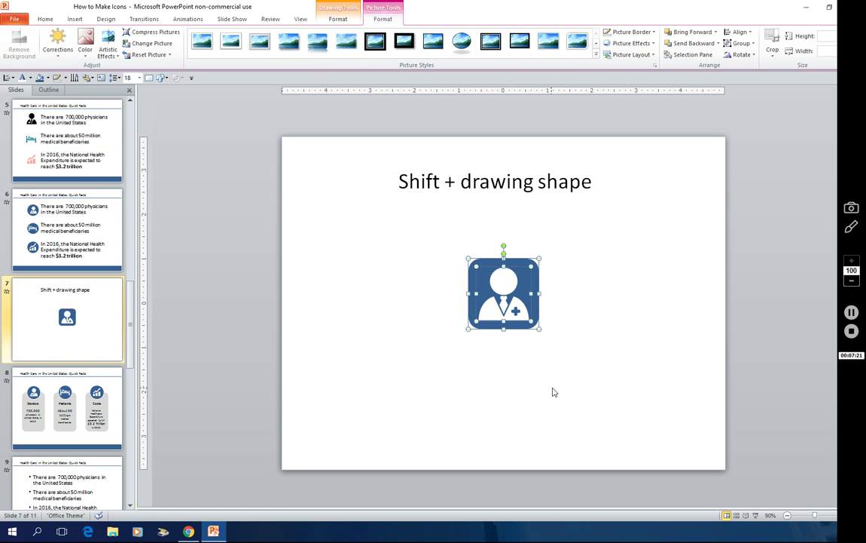
pyautogui.click(577, 322)
pyautogui.moveTo(582, 249)
pyautogui.mouseDown()
pyautogui.moveTo(441, 326)
pyautogui.moveTo(427, 392)
pyautogui.mouseUp()
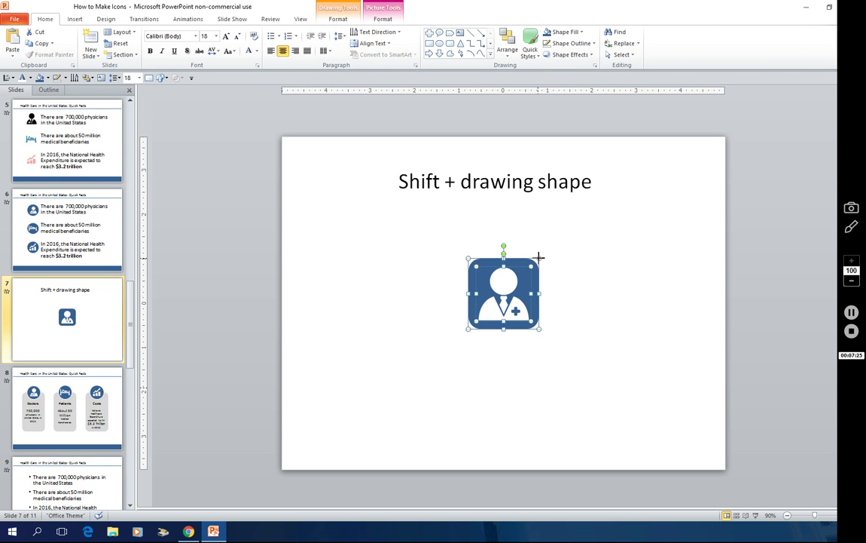
pyautogui.moveTo(539, 257); pyautogui.dragTo(513, 288)
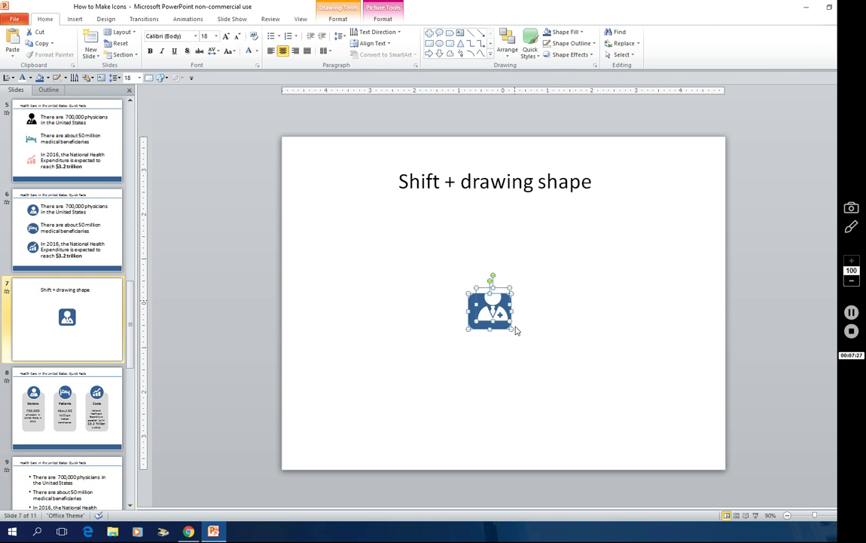
pyautogui.click(497, 381)
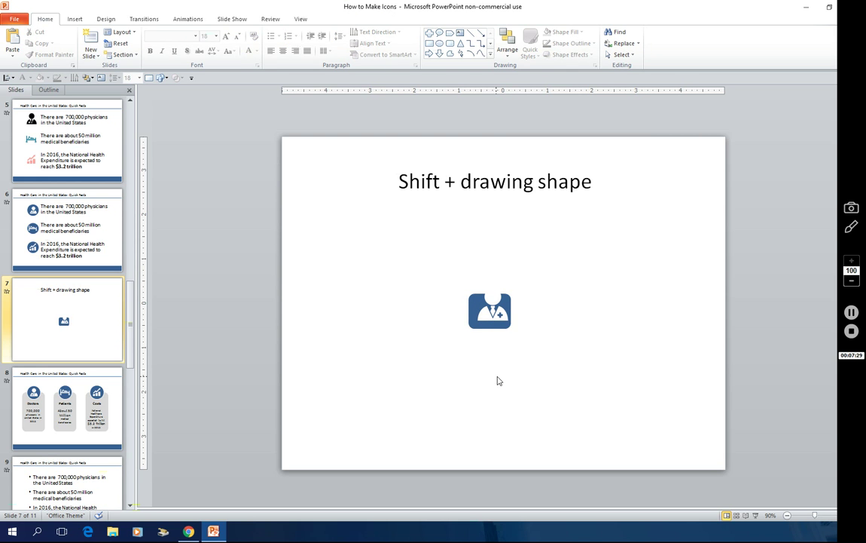
pyautogui.hotkey('ctrl', 'z')
# Step: Group the picture and square with Ctrl+G and shrink the combined icon
pyautogui.hotkey('ctrl', 'g')
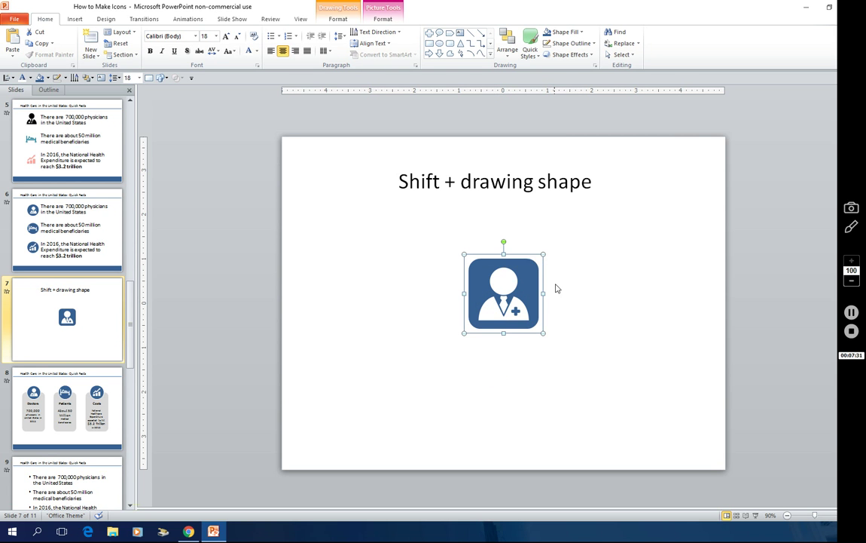
pyautogui.moveTo(542, 254)
pyautogui.mouseDown()
pyautogui.moveTo(514, 282)
pyautogui.moveTo(545, 307)
pyautogui.moveTo(506, 309)
pyautogui.moveTo(516, 306)
pyautogui.moveTo(409, 239)
pyautogui.moveTo(509, 245)
pyautogui.mouseUp()
pyautogui.click(498, 377)
pyautogui.click(507, 304)
# Step: Draw a tall light-gray rounded rectangle with no outline and send it behind the doctor icon
pyautogui.click(580, 263)
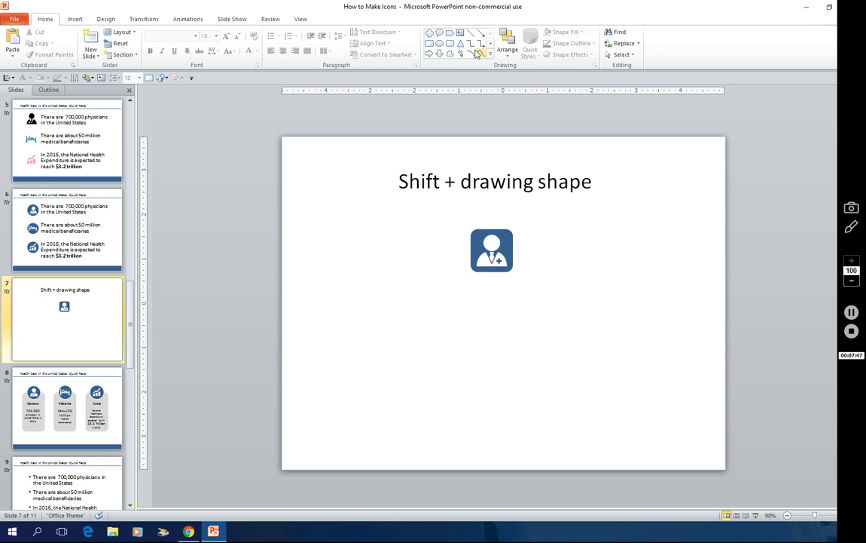
pyautogui.click(449, 43)
pyautogui.moveTo(437, 250); pyautogui.dragTo(549, 410)
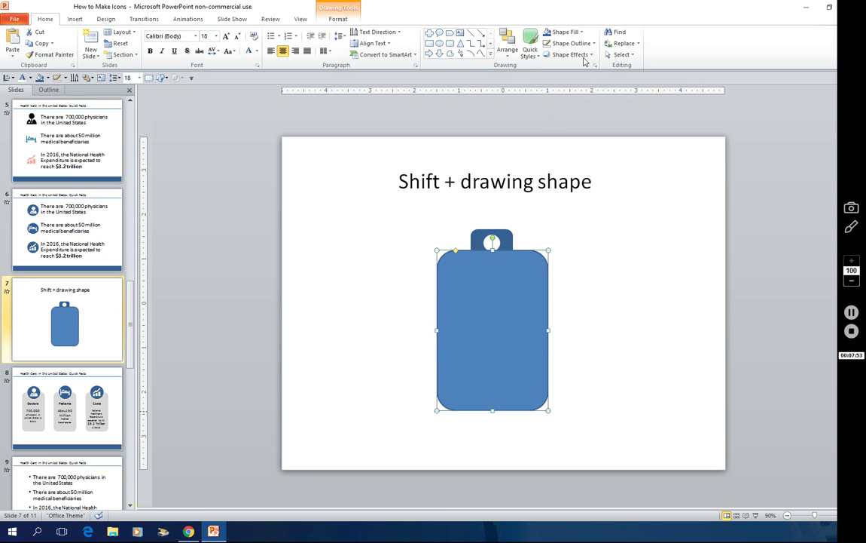
pyautogui.click(567, 32)
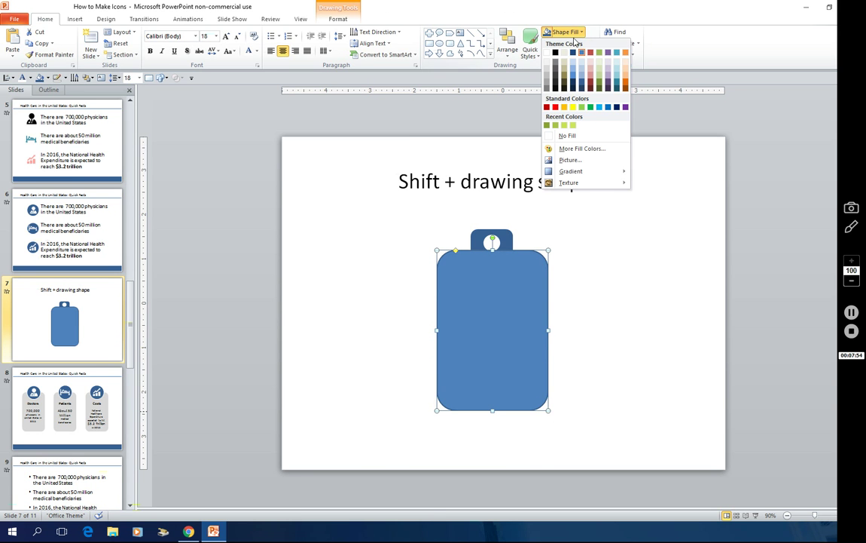
pyautogui.click(548, 70)
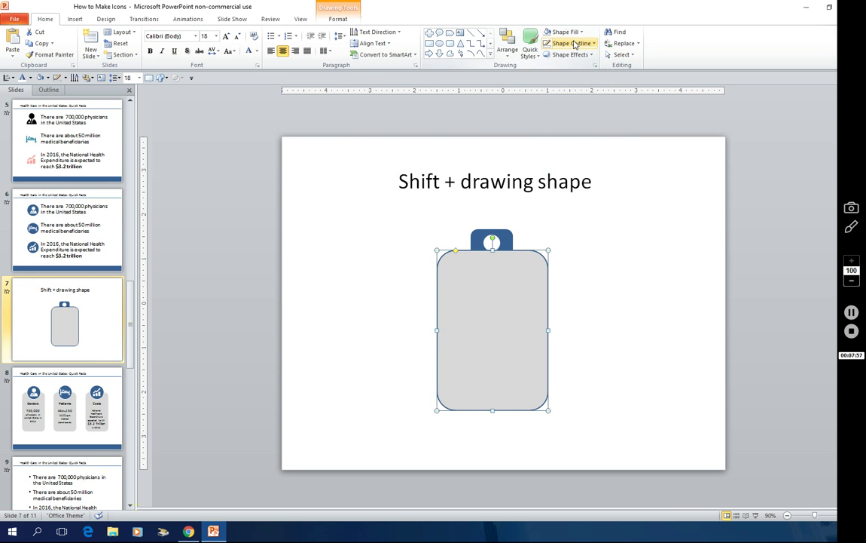
pyautogui.click(573, 43)
pyautogui.click(573, 147)
pyautogui.press('alt')
pyautogui.press('6')
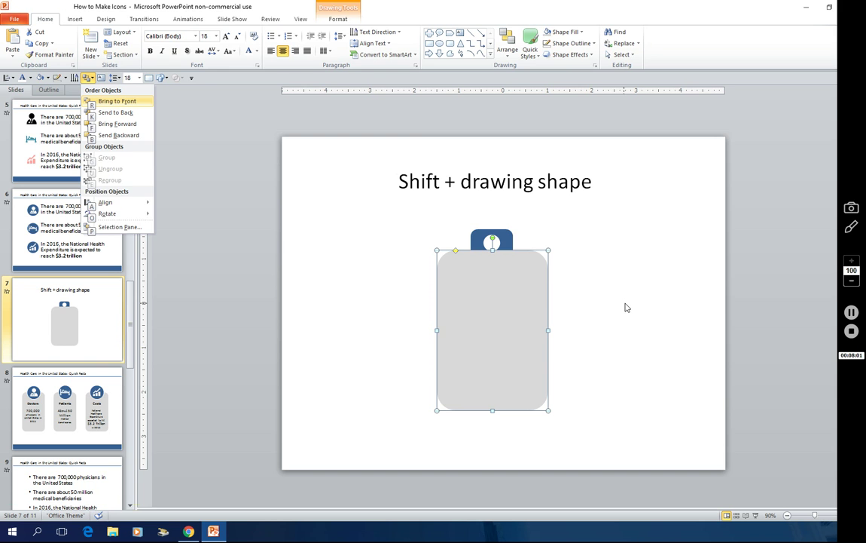
pyautogui.press('Return')
# Step: Give the icon's blue square a white outline
pyautogui.click(630, 330)
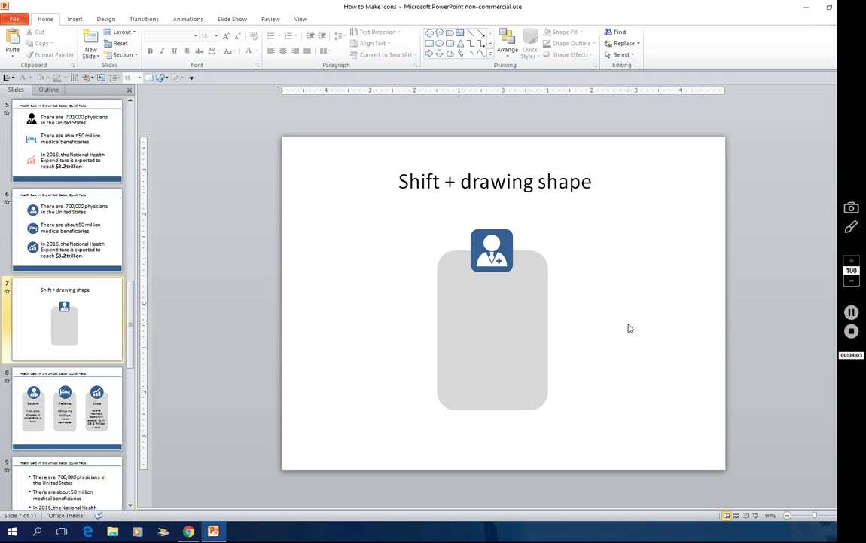
pyautogui.click(511, 243)
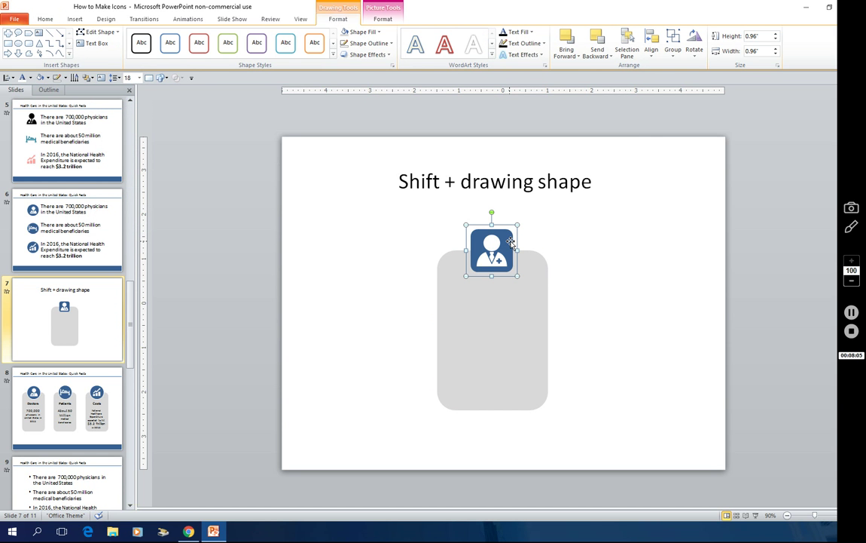
pyautogui.click(510, 241)
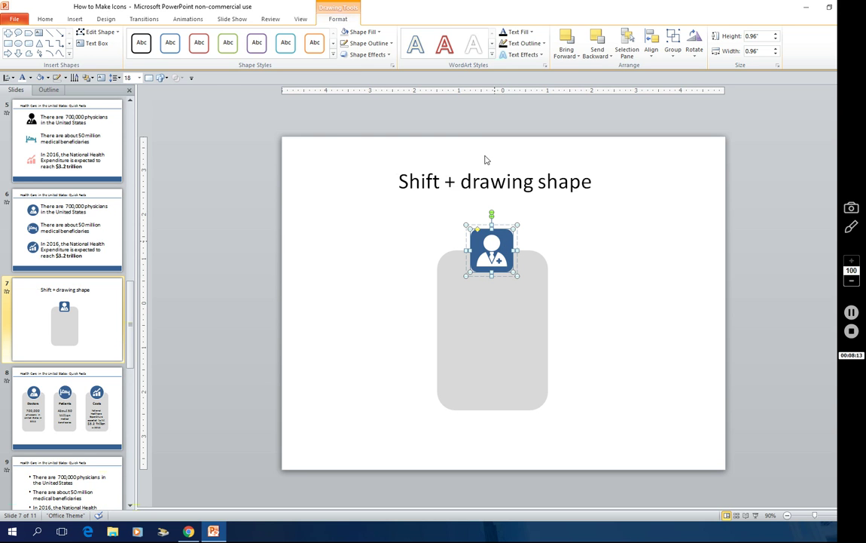
pyautogui.click(391, 46)
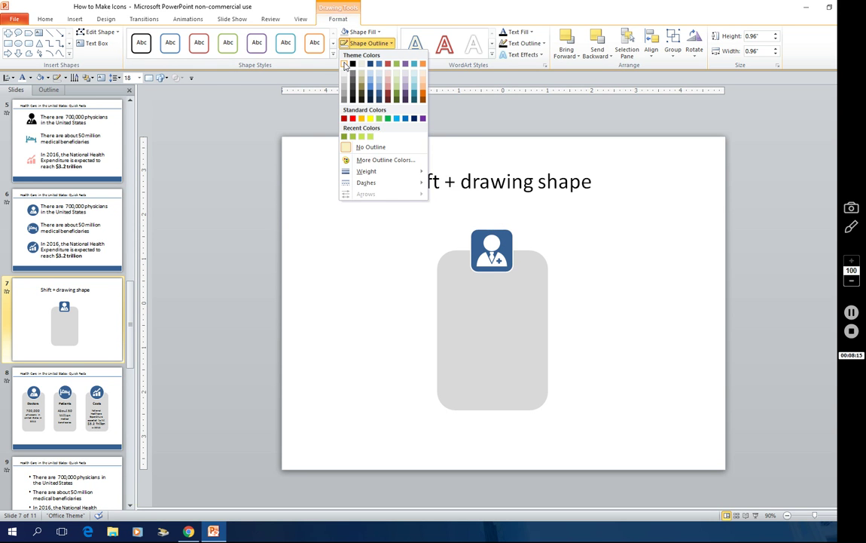
pyautogui.click(571, 293)
pyautogui.click(602, 310)
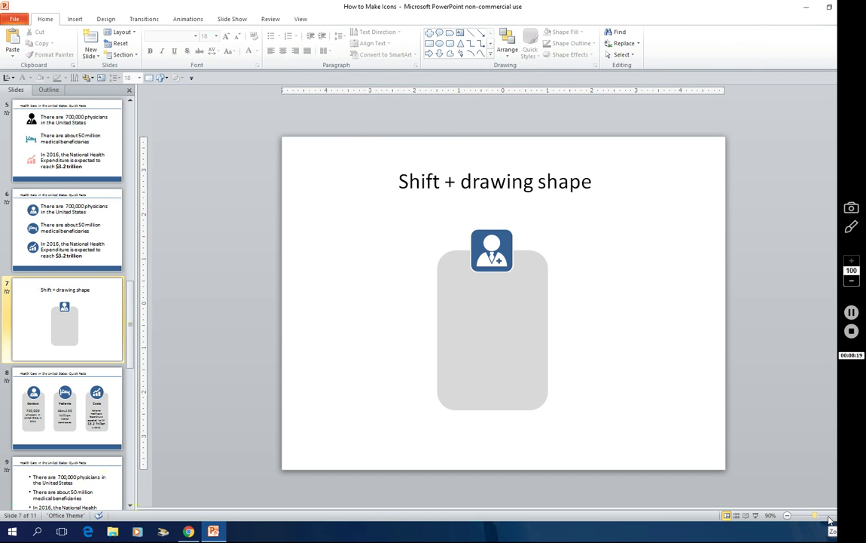
# Step: Zoom out on slide 7 to view the finished icon card and slide title
pyautogui.scroll(5, 746, 467)
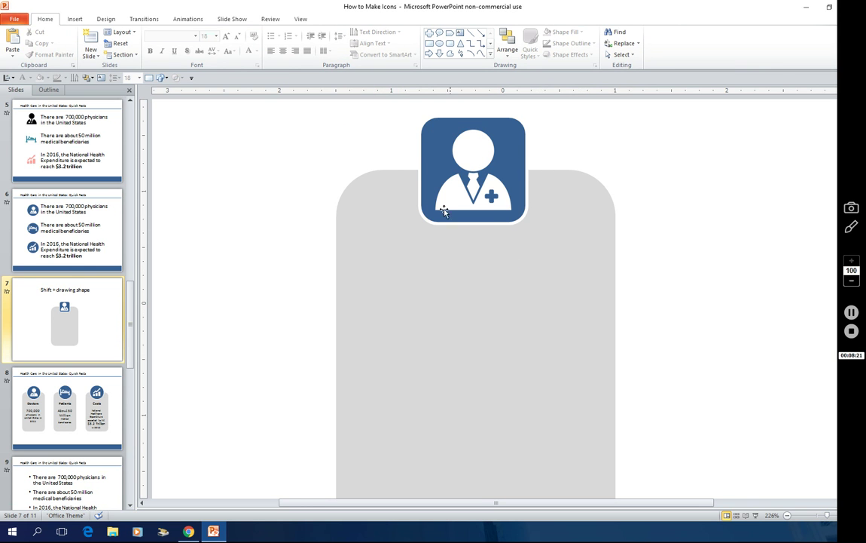
pyautogui.click(787, 516)
pyautogui.click(788, 515)
pyautogui.click(788, 516)
pyautogui.click(788, 516)
pyautogui.click(788, 515)
pyautogui.click(789, 516)
pyautogui.click(788, 515)
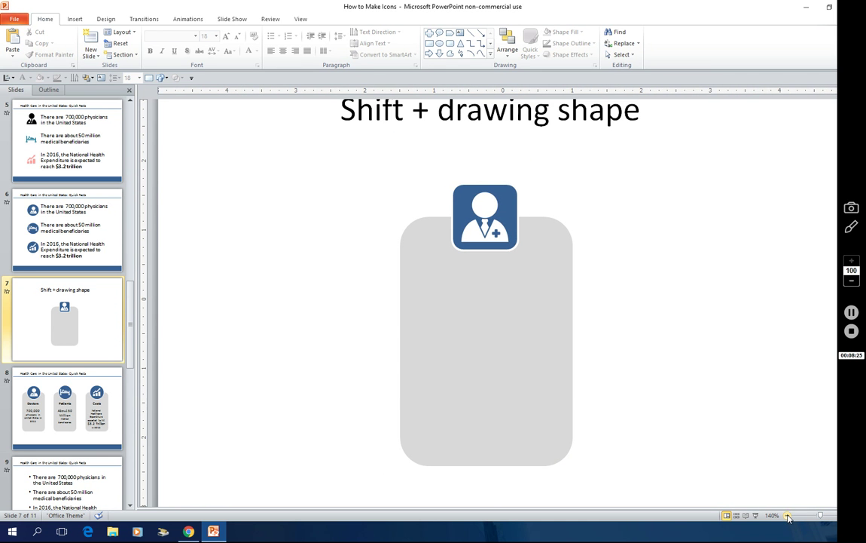
# Step: Go to slide 8 and zoom out to fit its icon cards in view
pyautogui.click(74, 405)
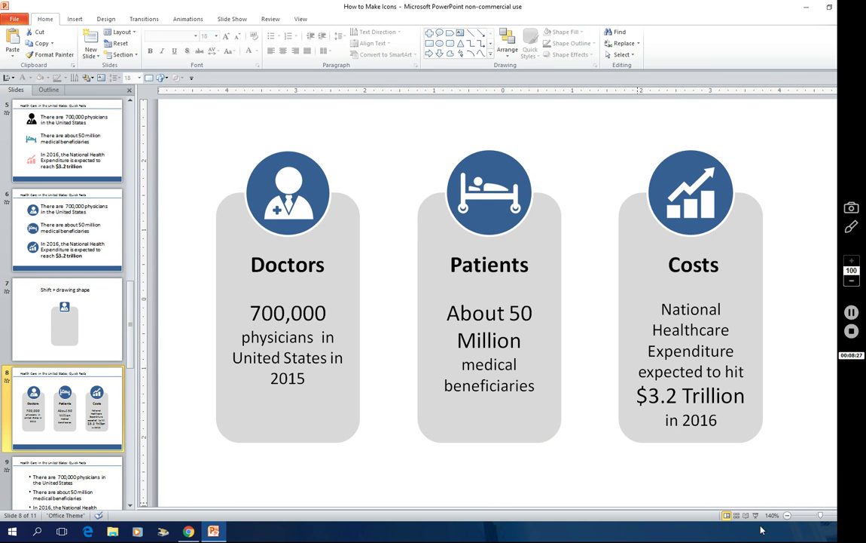
pyautogui.click(788, 515)
pyautogui.click(788, 515)
pyautogui.click(788, 516)
pyautogui.click(789, 515)
pyautogui.click(788, 515)
pyautogui.click(788, 515)
# Step: Compare slides 8 and 9 back and forth, then open slide 10's PresentationTree contact slide
pyautogui.click(76, 488)
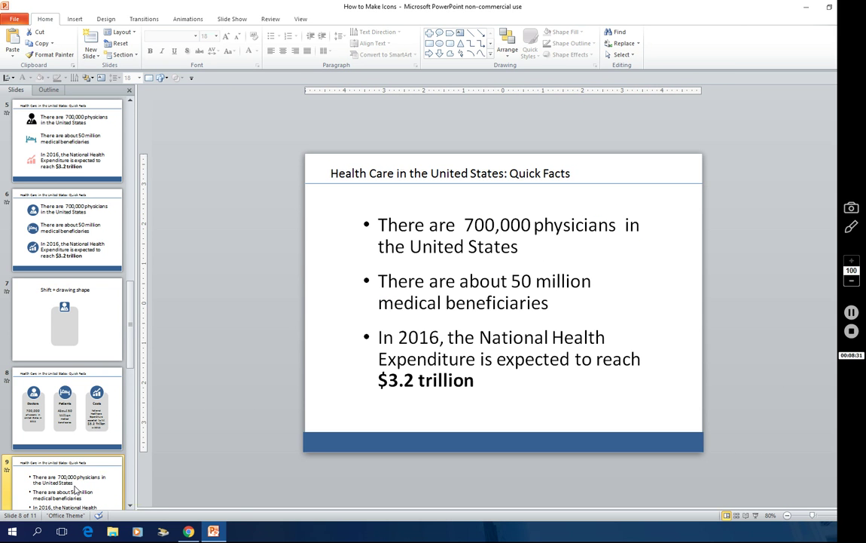
pyautogui.click(82, 419)
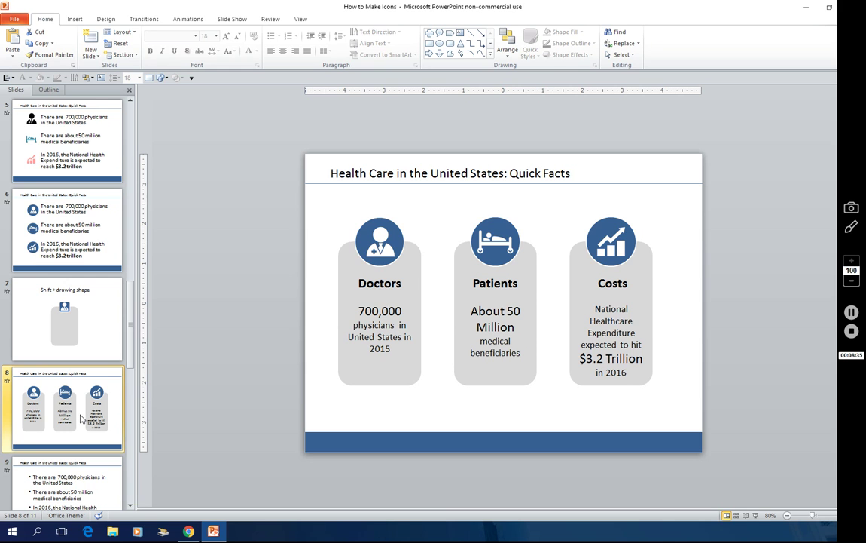
pyautogui.click(101, 489)
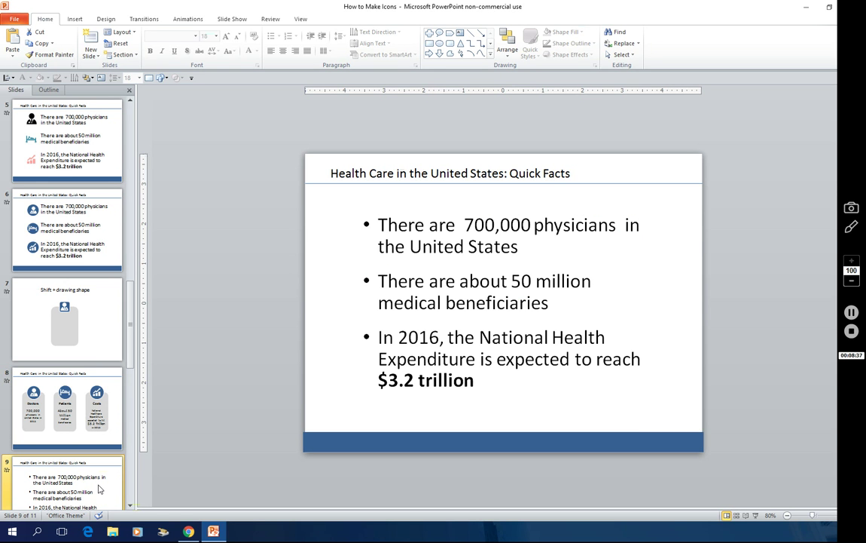
pyautogui.click(88, 422)
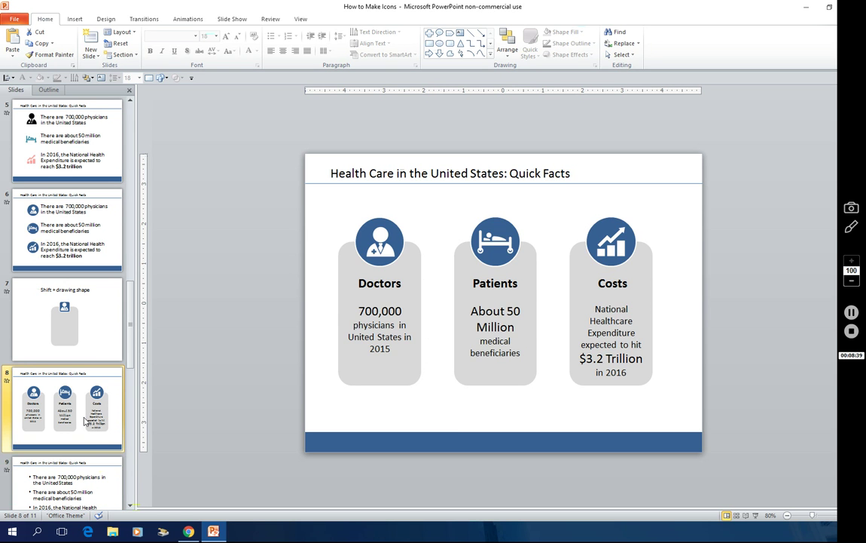
pyautogui.click(131, 505)
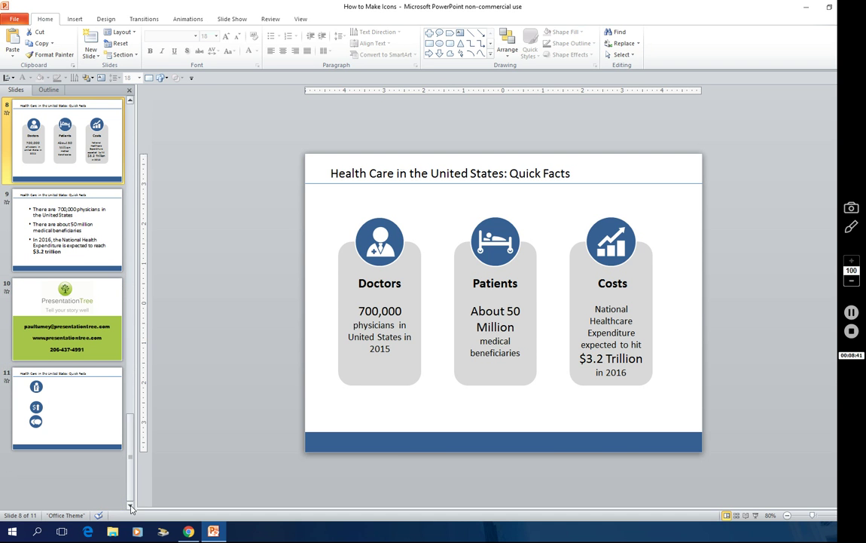
pyautogui.click(99, 309)
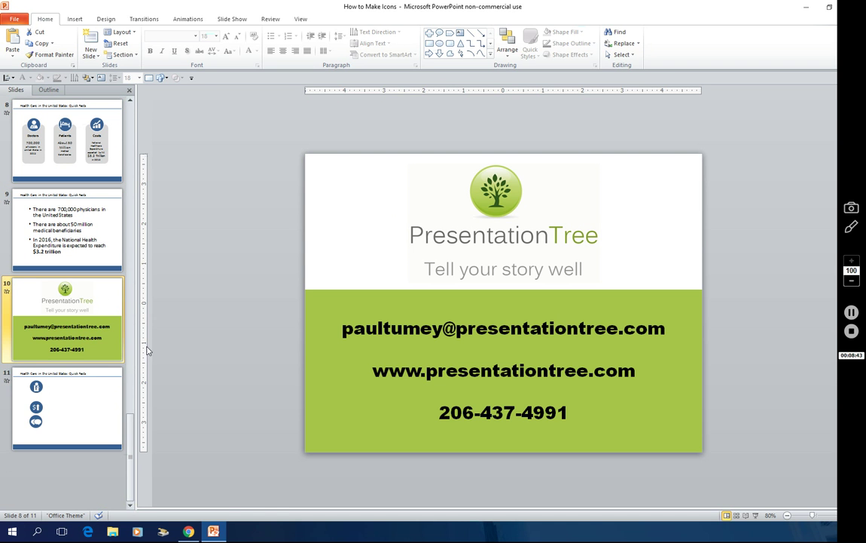